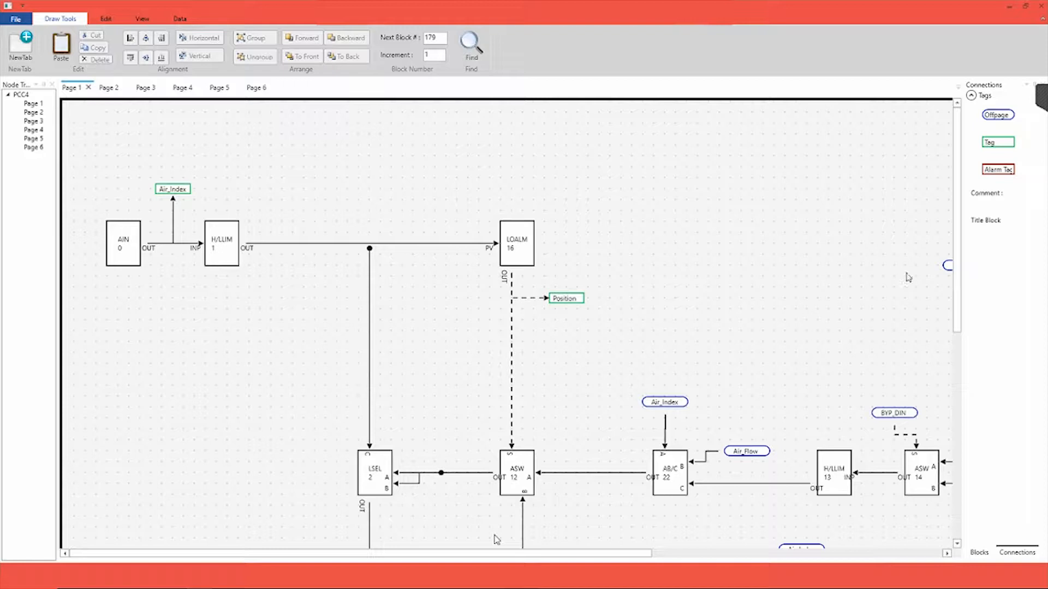
Add an Alarm Tag to Page 1 and place it level with the Position tag, on its right.
{"action": "left_click_drag", "start_coordinate": [998, 170], "coordinate": [710, 257]}
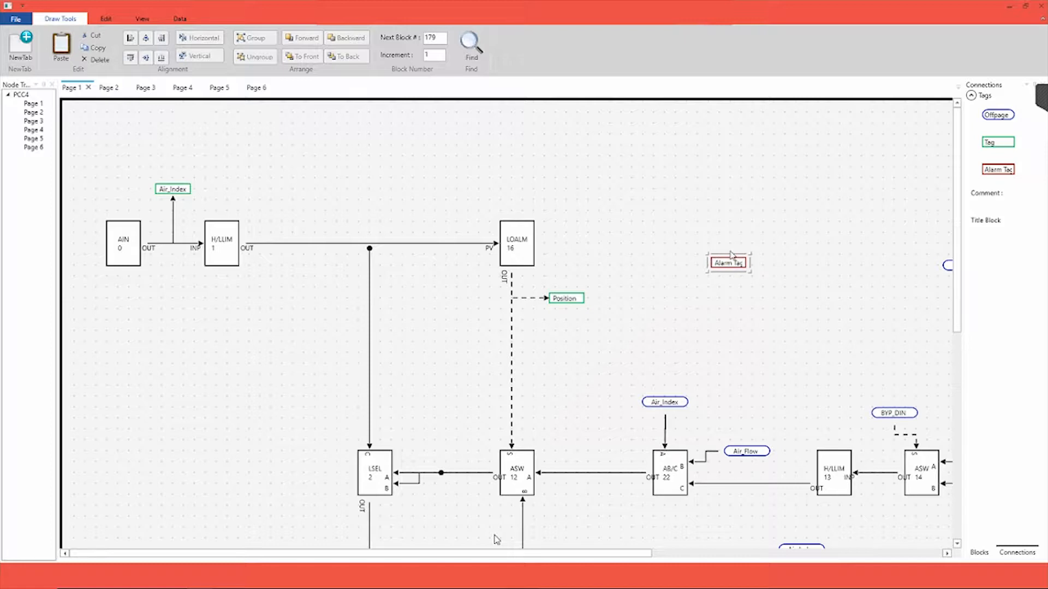
{"action": "left_click_drag", "start_coordinate": [725, 257], "coordinate": [639, 270]}
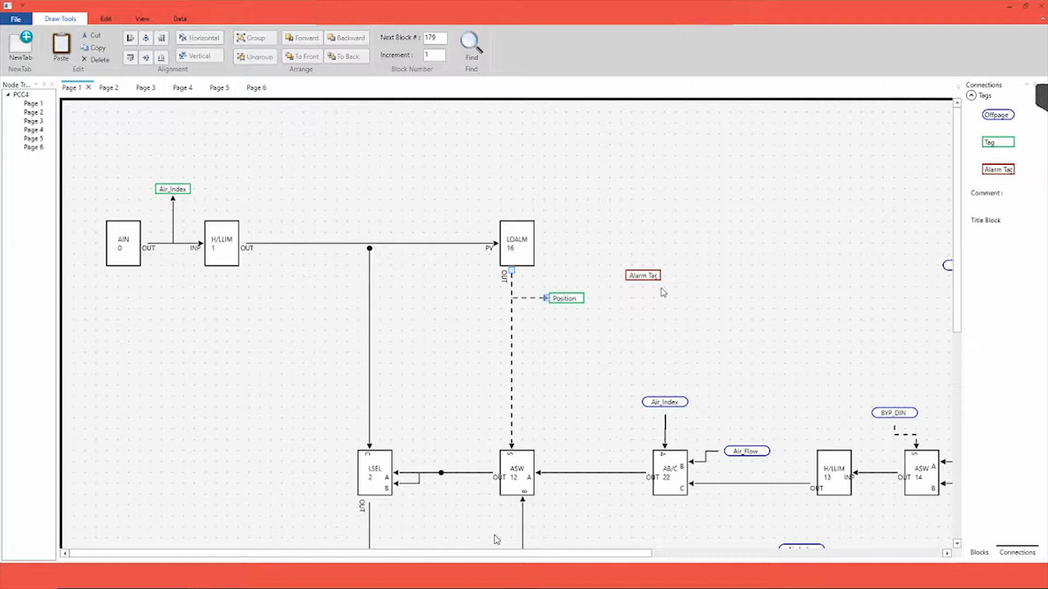
{"action": "left_click", "coordinate": [638, 278]}
{"action": "left_click_drag", "start_coordinate": [635, 289], "coordinate": [633, 299]}
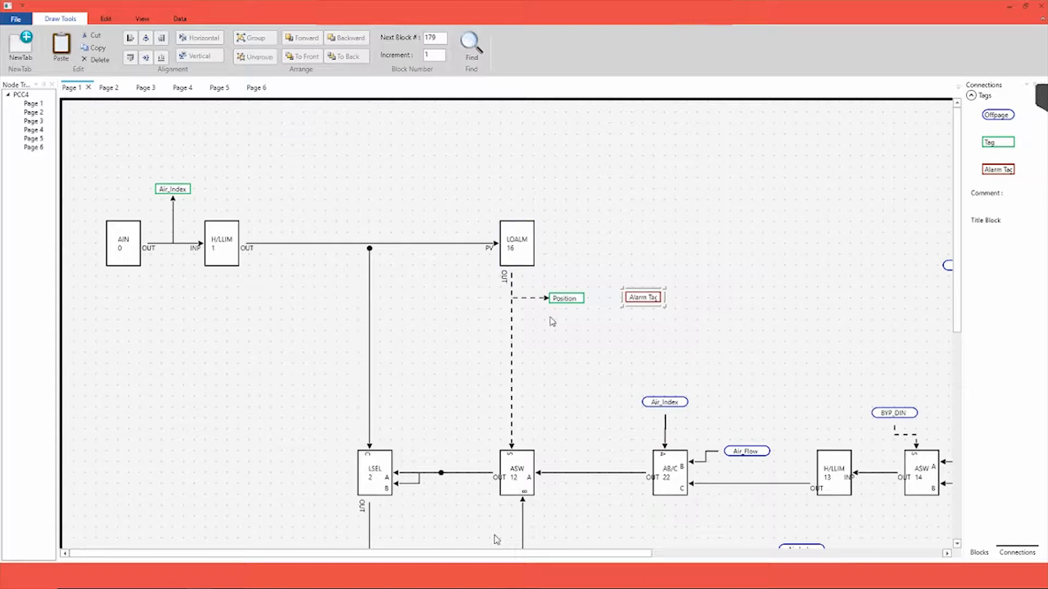
Remove the connector between LOALM 16 and the Position tag, and put the alarm tag in the Position tag's place.
{"action": "left_click", "coordinate": [545, 299]}
{"action": "left_click", "coordinate": [548, 299]}
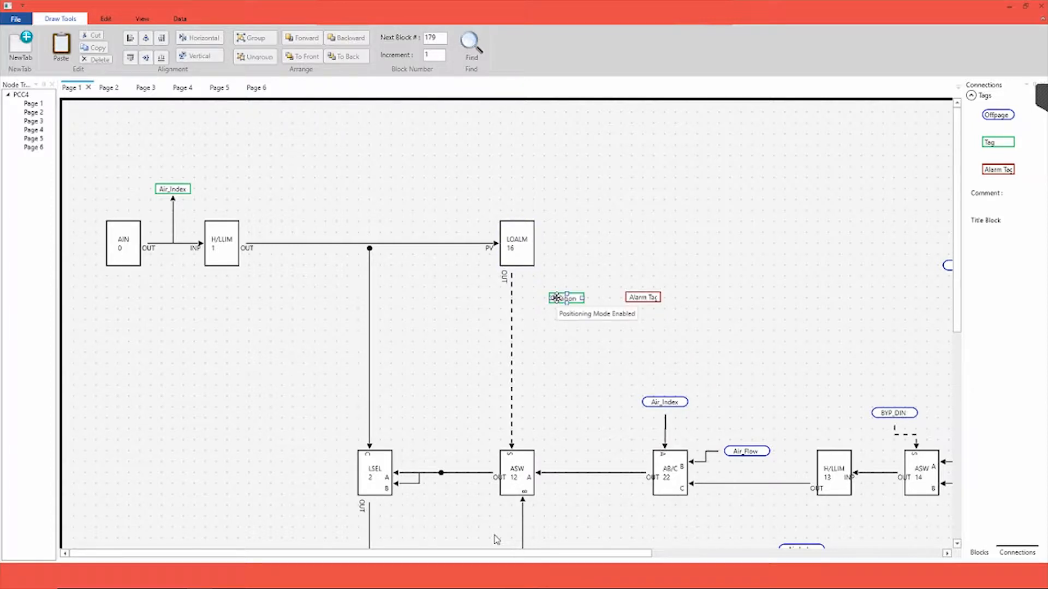
{"action": "left_click_drag", "start_coordinate": [555, 297], "coordinate": [839, 265]}
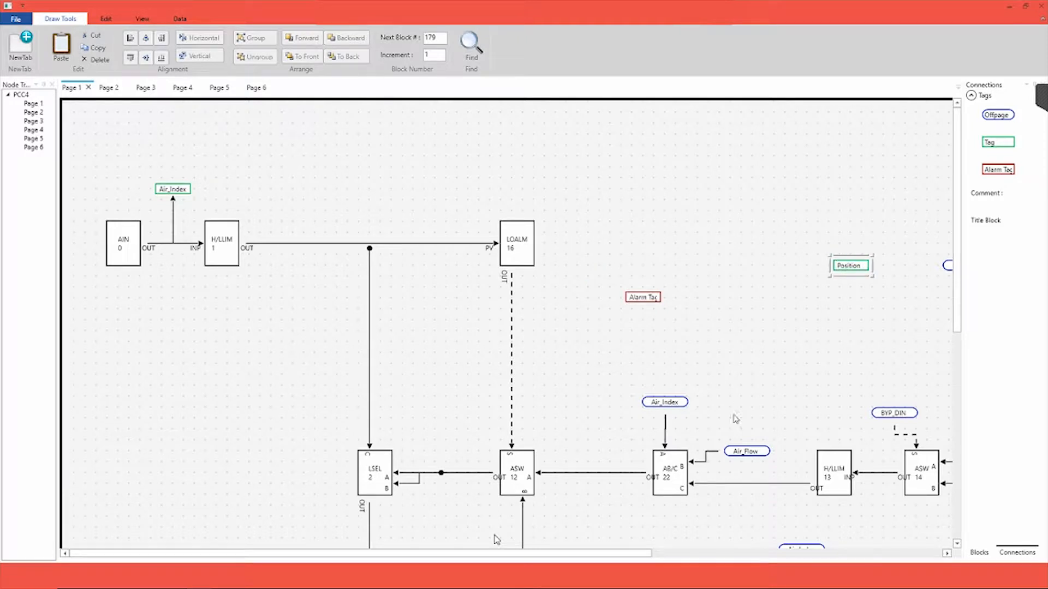
{"action": "left_click_drag", "start_coordinate": [644, 298], "coordinate": [567, 298]}
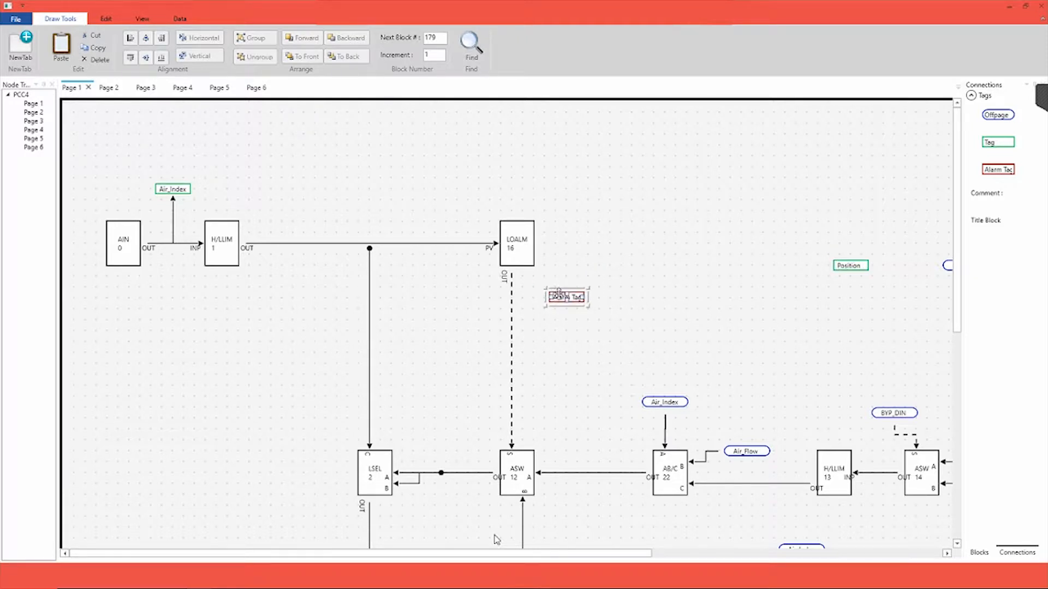
Connect the LOALM 16 output to the alarm tag, naming the tag Alarm1 with the label "Alarm 1 Is Active".
{"action": "left_click", "coordinate": [510, 265]}
{"action": "mouse_move", "coordinate": [510, 265]}
{"action": "left_mouse_down"}
{"action": "mouse_move", "coordinate": [518, 309]}
{"action": "mouse_move", "coordinate": [513, 243]}
{"action": "mouse_move", "coordinate": [542, 316]}
{"action": "mouse_move", "coordinate": [552, 297]}
{"action": "left_mouse_up"}
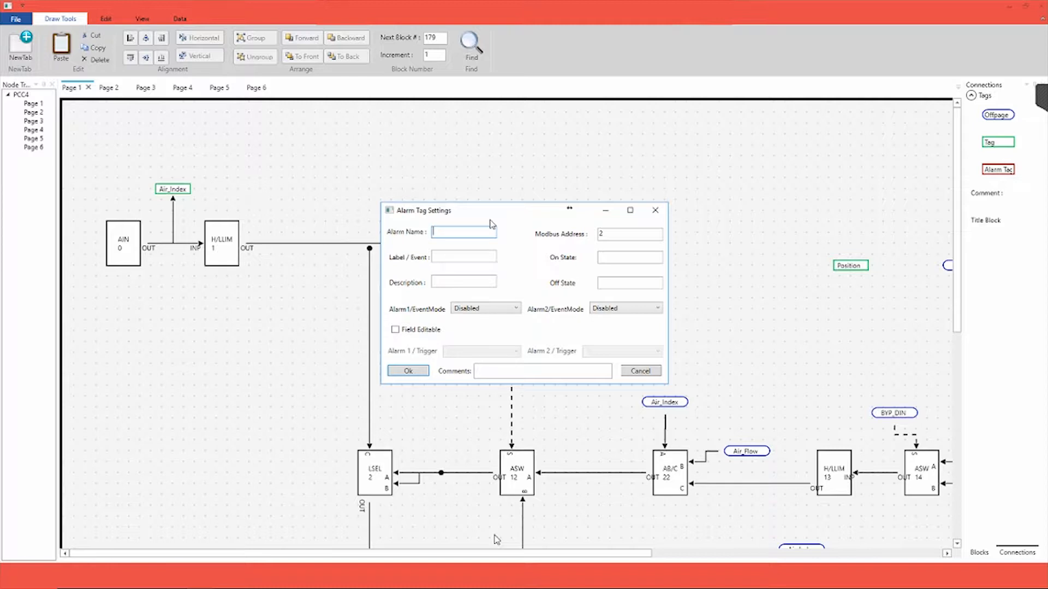
{"action": "type", "text": "rm1"}
{"action": "left_click", "coordinate": [469, 259]}
{"action": "left_click", "coordinate": [468, 259]}
{"action": "type", "text": "Alarm 1 Is Active"}
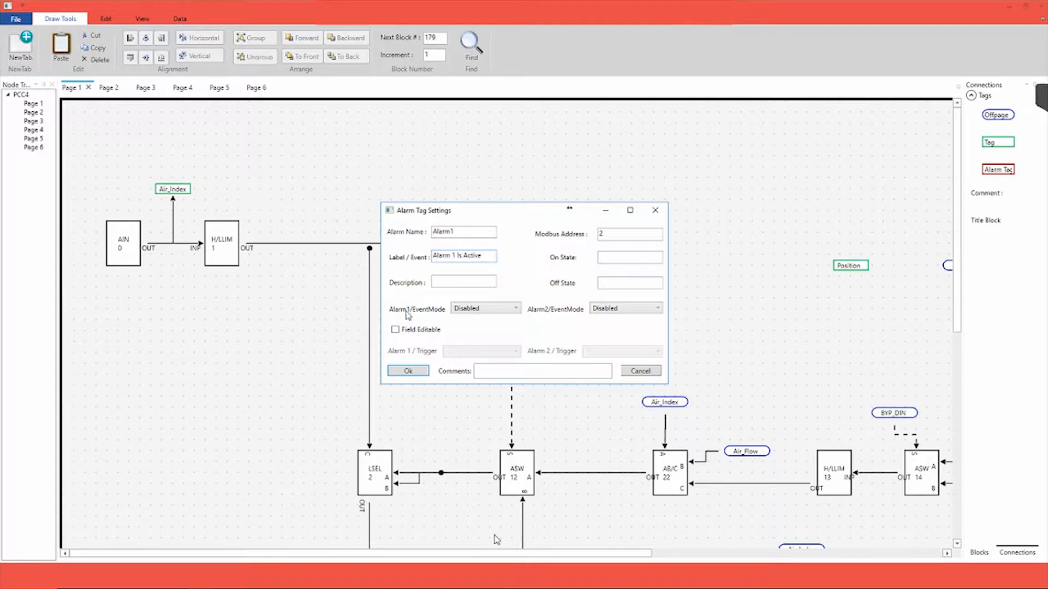
Set the Alarm1 event mode to Active On and accept the alarm tag settings.
{"action": "left_click", "coordinate": [481, 310]}
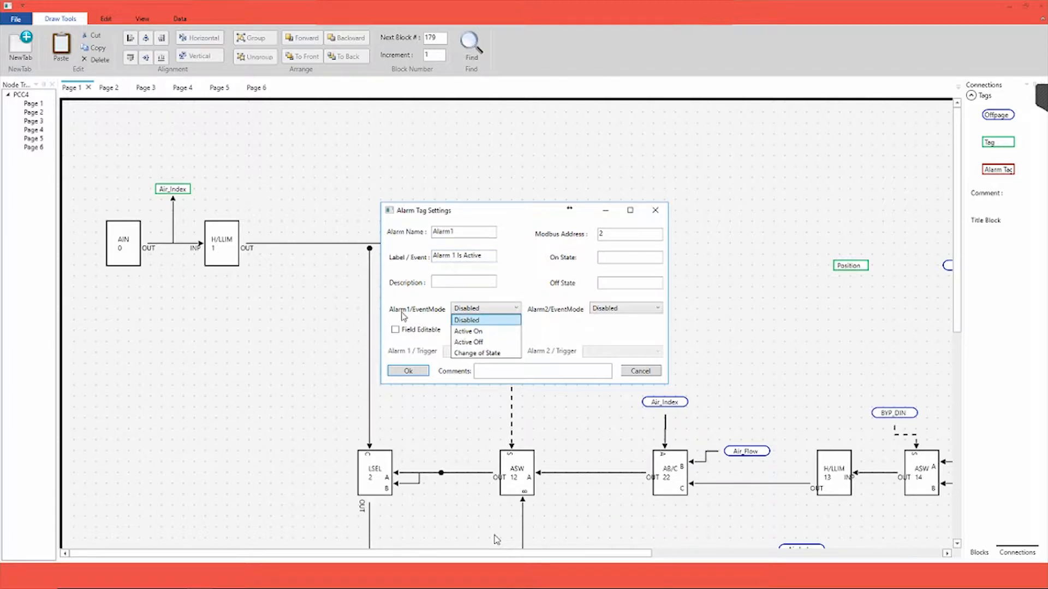
{"action": "left_click", "coordinate": [469, 333]}
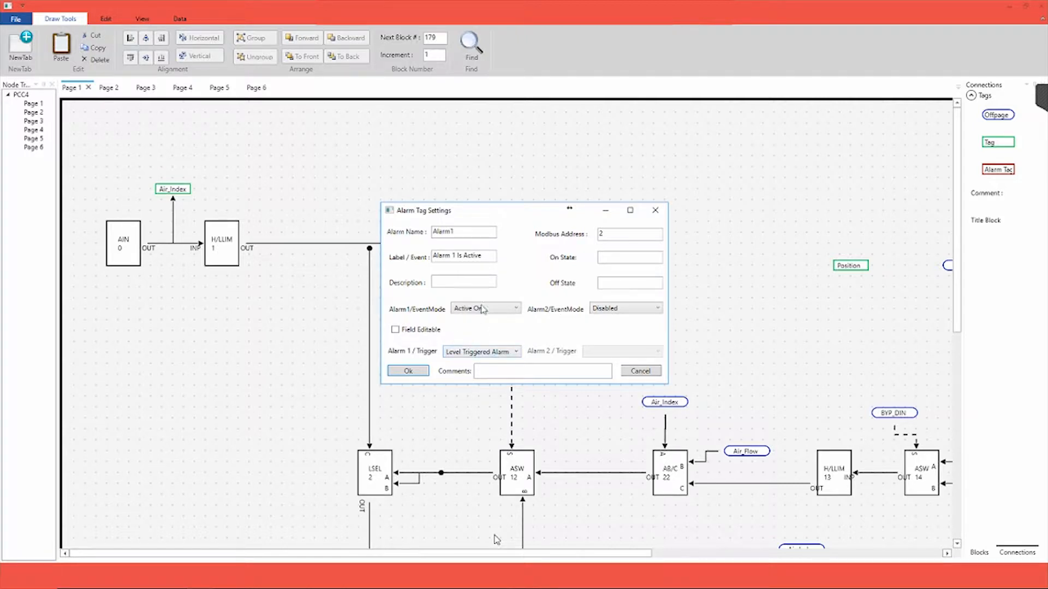
{"action": "left_click_drag", "start_coordinate": [514, 203], "coordinate": [603, 256]}
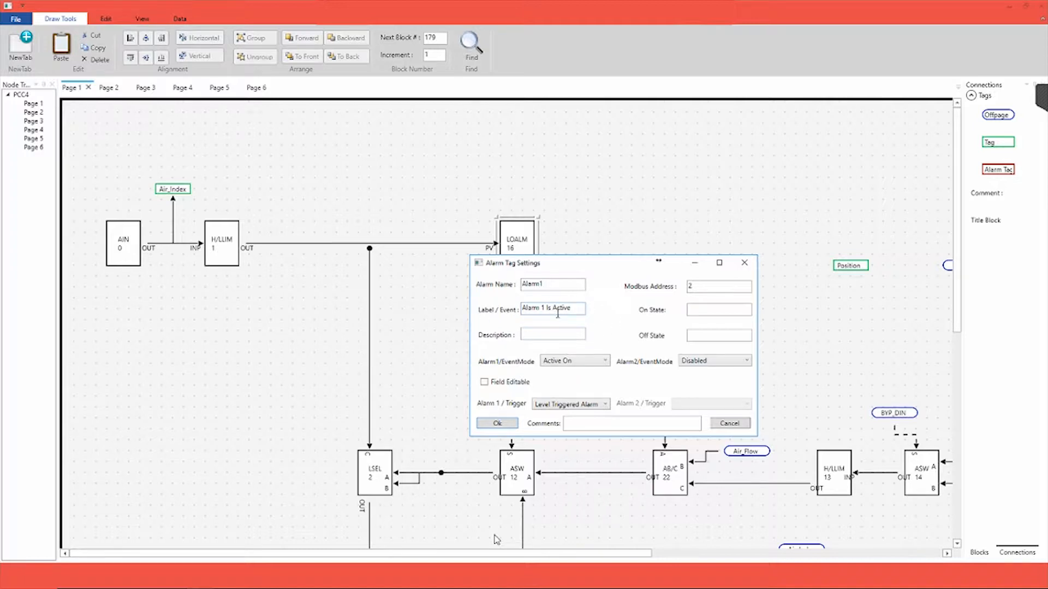
{"action": "left_click", "coordinate": [507, 426]}
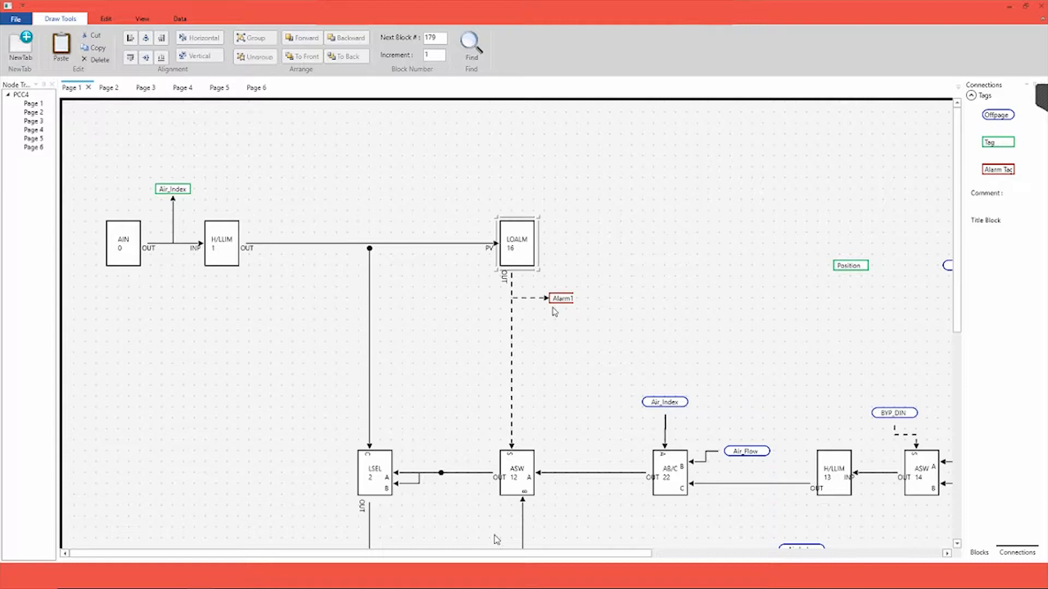
Bring the Position tag closer to the Alarm1 tag, and add a new Tag connected to the right of LOALM 16.
{"action": "left_click_drag", "start_coordinate": [849, 266], "coordinate": [717, 300]}
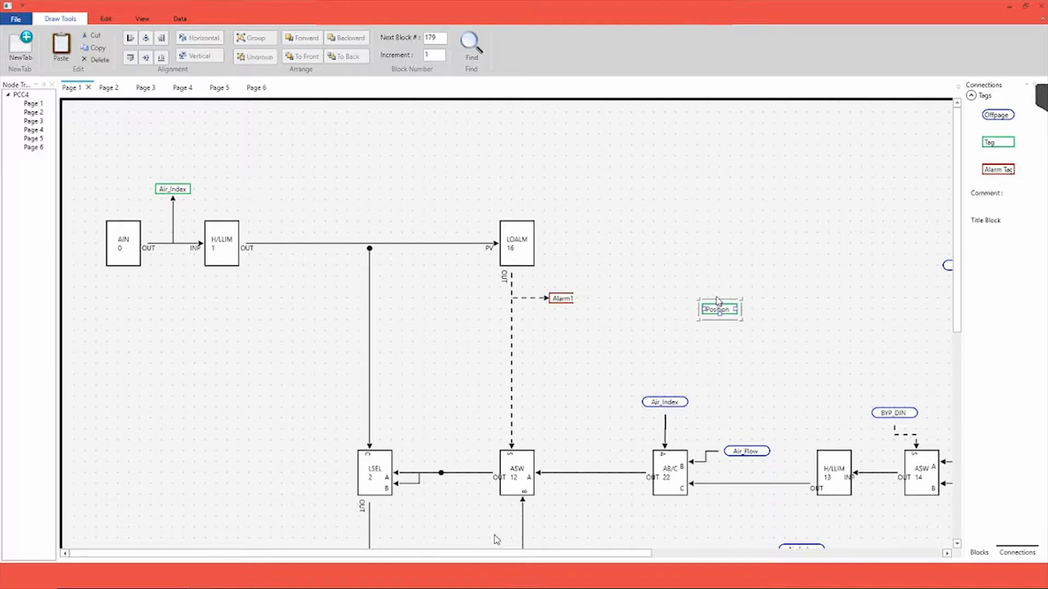
{"action": "mouse_move", "coordinate": [718, 301]}
{"action": "left_mouse_down"}
{"action": "mouse_move", "coordinate": [581, 233]}
{"action": "mouse_move", "coordinate": [718, 301]}
{"action": "left_mouse_up"}
{"action": "left_click_drag", "start_coordinate": [997, 142], "coordinate": [534, 243]}
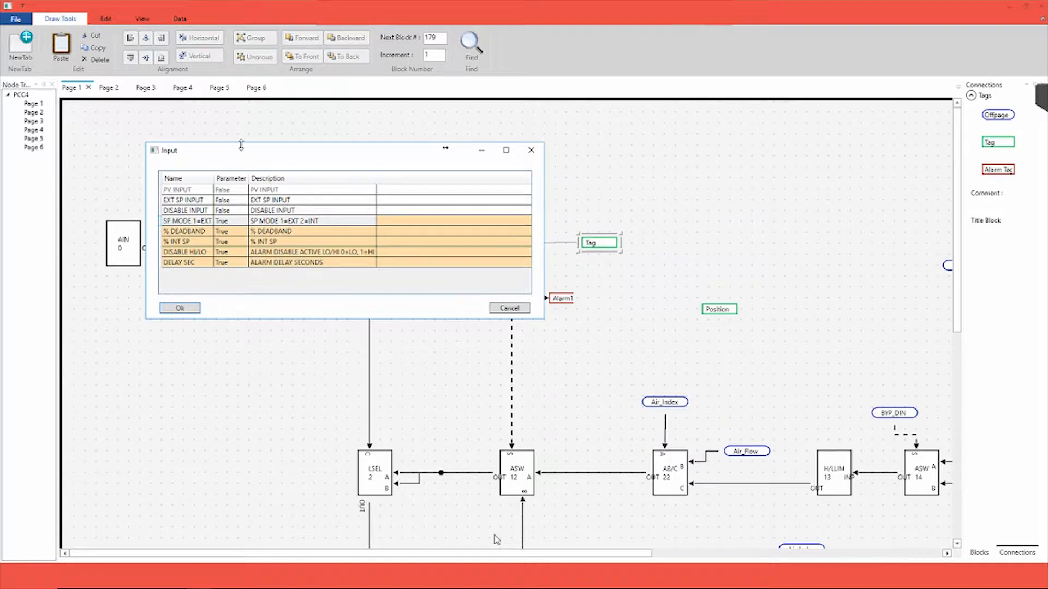
Choose % INT SP as the LOALM 16 input parameter linked to the new tag.
{"action": "left_click_drag", "start_coordinate": [245, 155], "coordinate": [454, 170]}
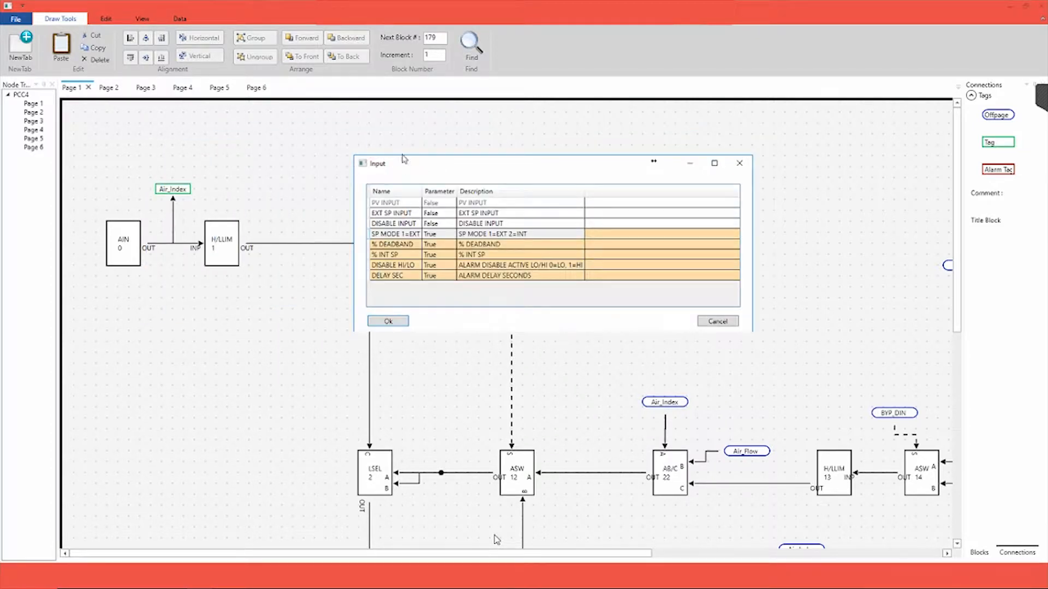
{"action": "left_click", "coordinate": [387, 214]}
{"action": "left_click", "coordinate": [393, 223]}
{"action": "left_click", "coordinate": [396, 213]}
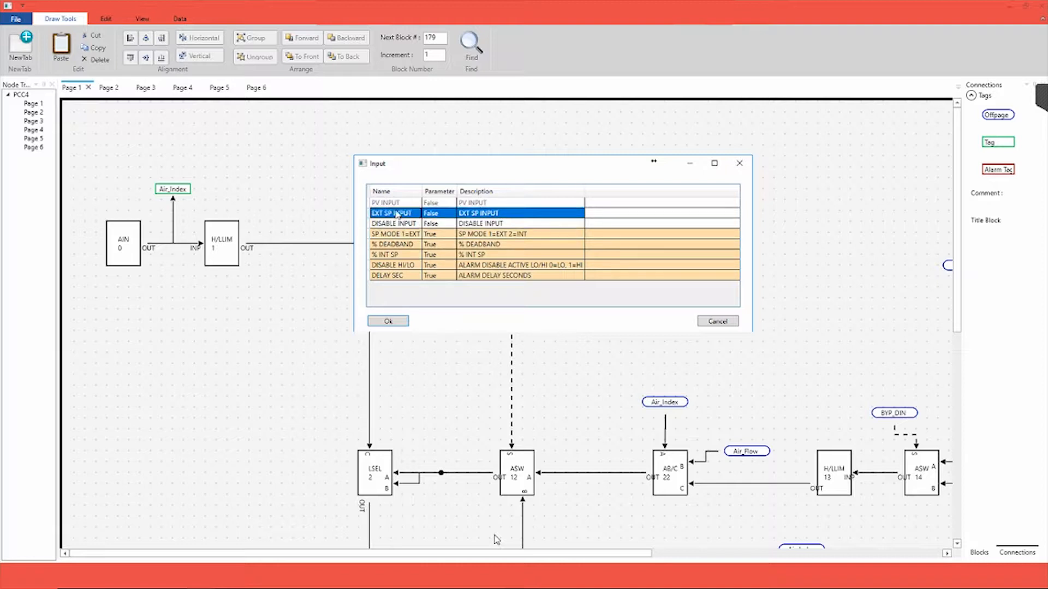
{"action": "left_click", "coordinate": [398, 223]}
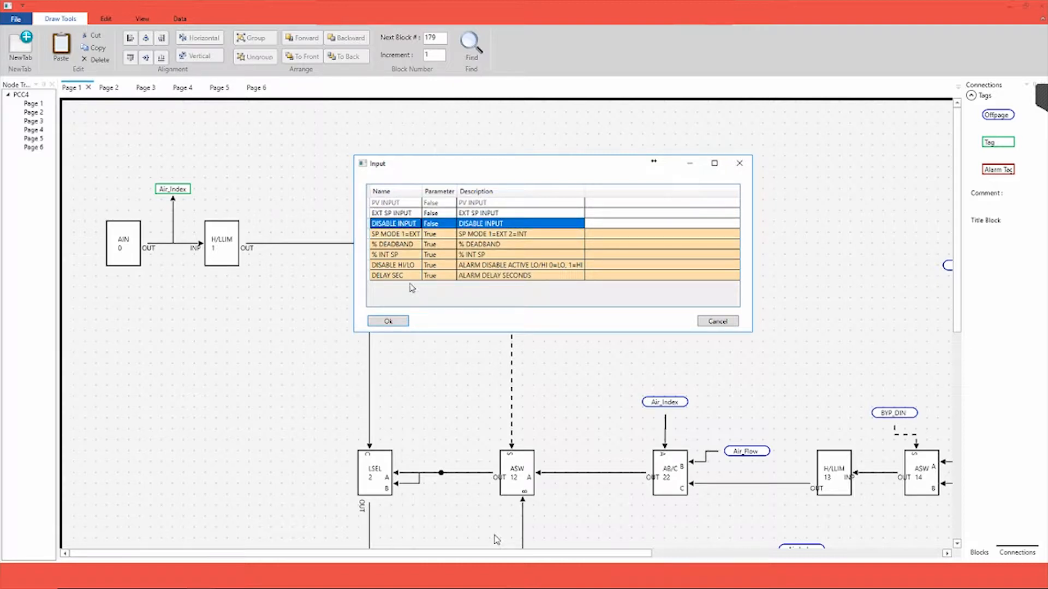
{"action": "left_click", "coordinate": [400, 255]}
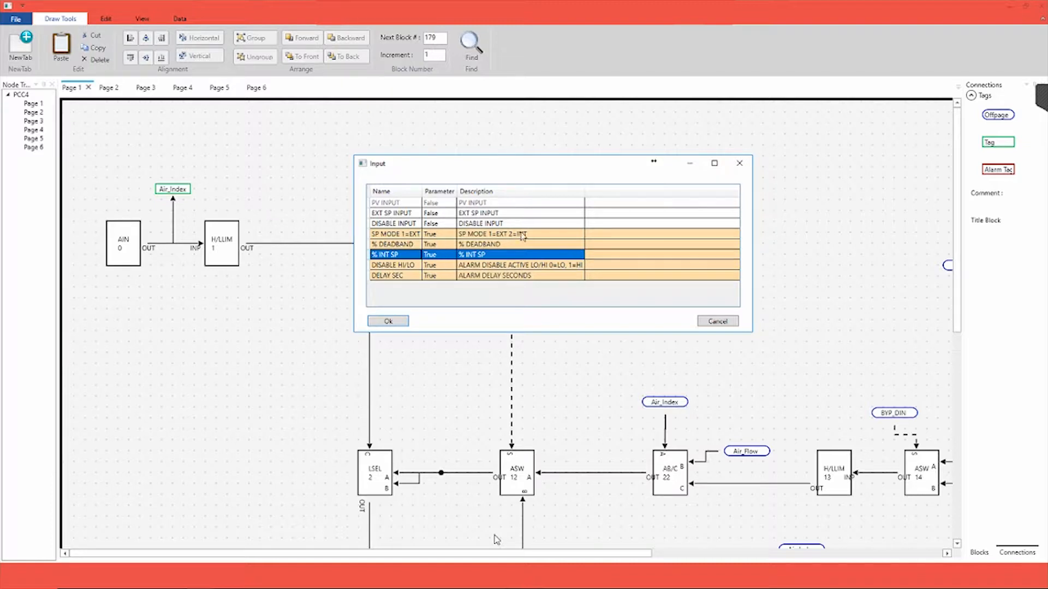
{"action": "left_click_drag", "start_coordinate": [537, 164], "coordinate": [348, 120]}
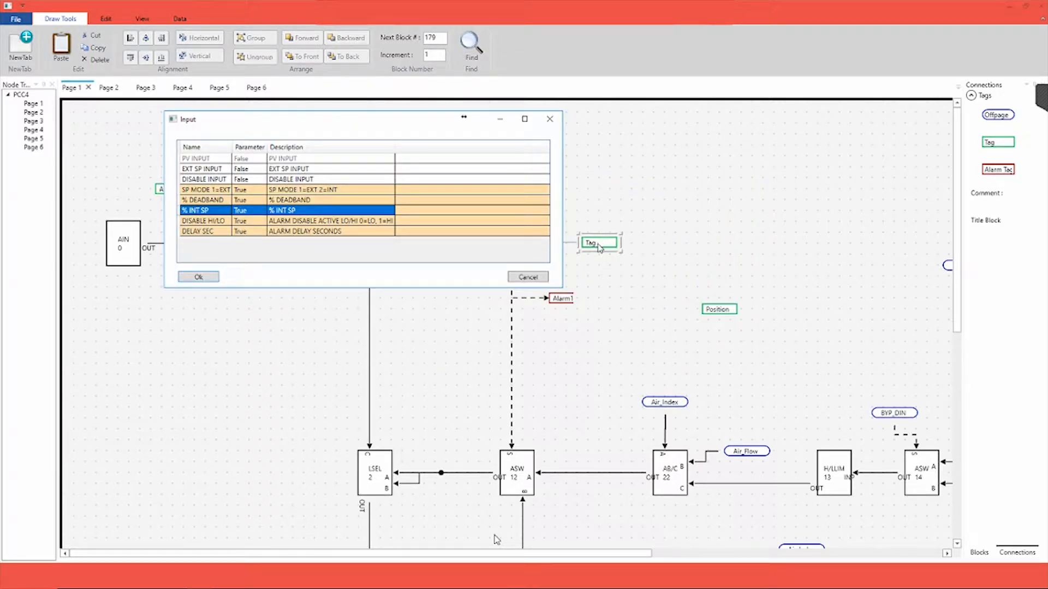
{"action": "left_click", "coordinate": [202, 200]}
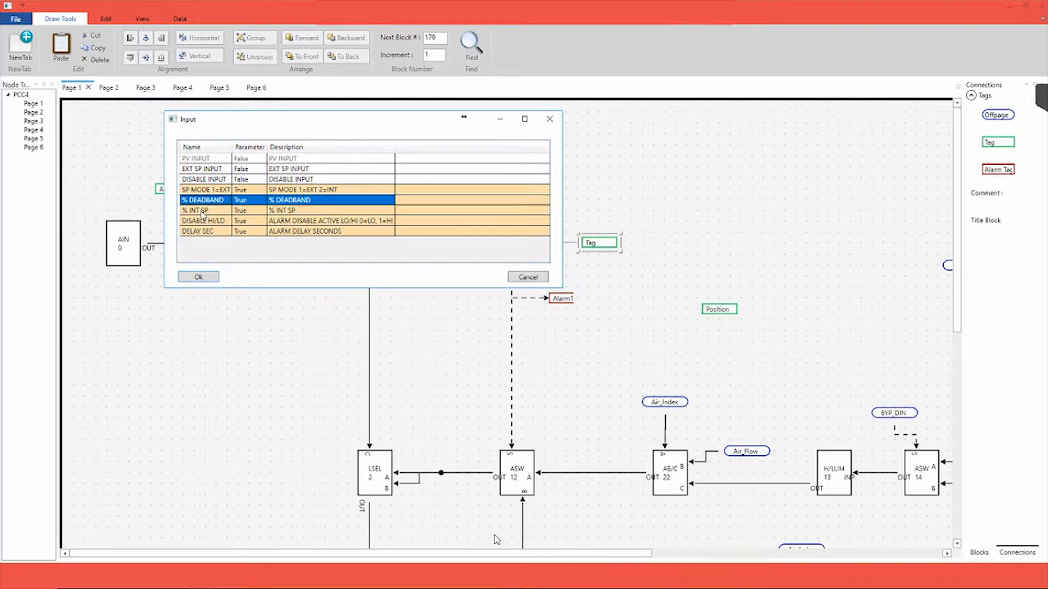
{"action": "left_click", "coordinate": [202, 213]}
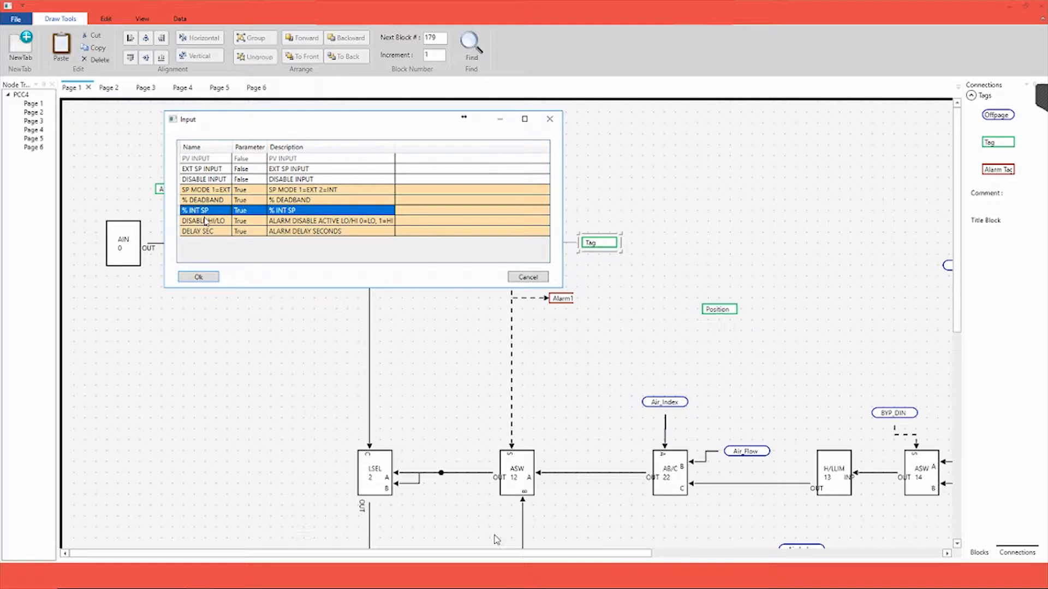
{"action": "left_click", "coordinate": [202, 279]}
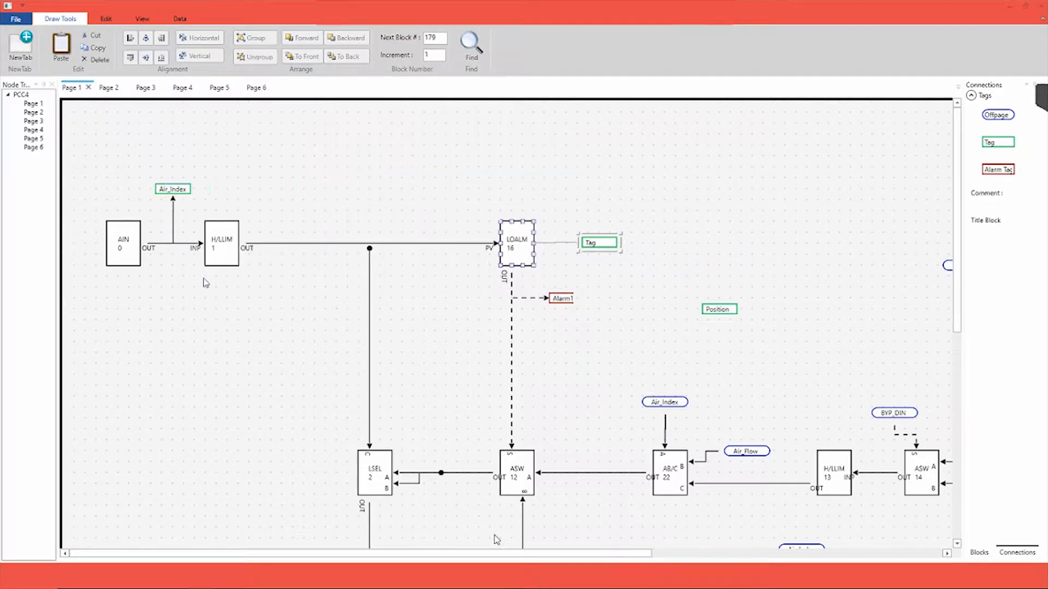
Name the new tag LOALMSP and accept its tag settings.
{"action": "left_click_drag", "start_coordinate": [491, 189], "coordinate": [636, 168]}
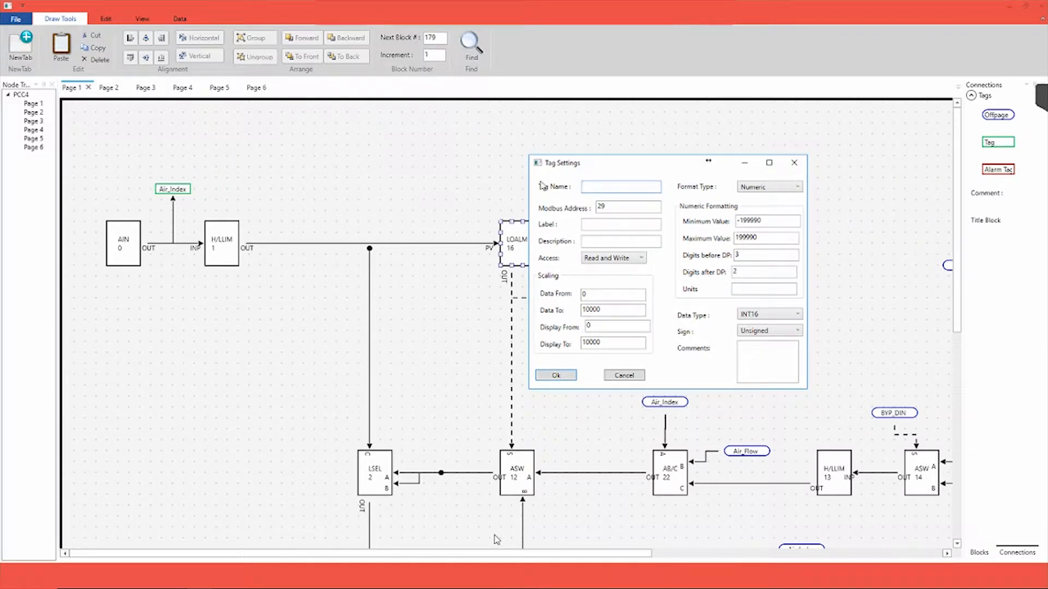
{"action": "left_click_drag", "start_coordinate": [614, 168], "coordinate": [266, 197]}
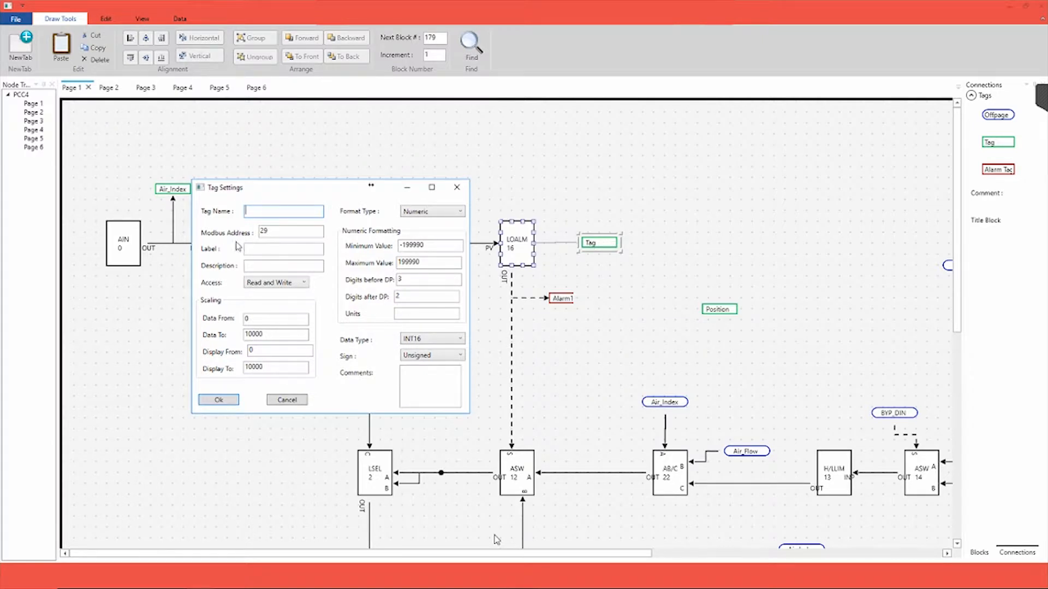
{"action": "left_click", "coordinate": [292, 213]}
{"action": "type", "text": "LOALMSP"}
{"action": "left_click", "coordinate": [271, 250]}
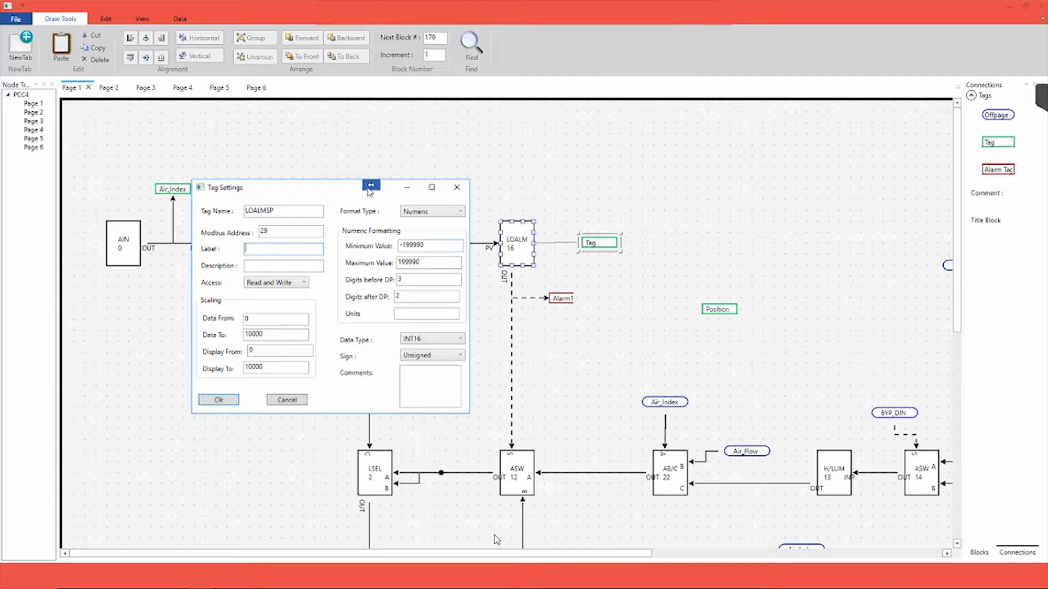
{"action": "left_click_drag", "start_coordinate": [336, 189], "coordinate": [762, 192]}
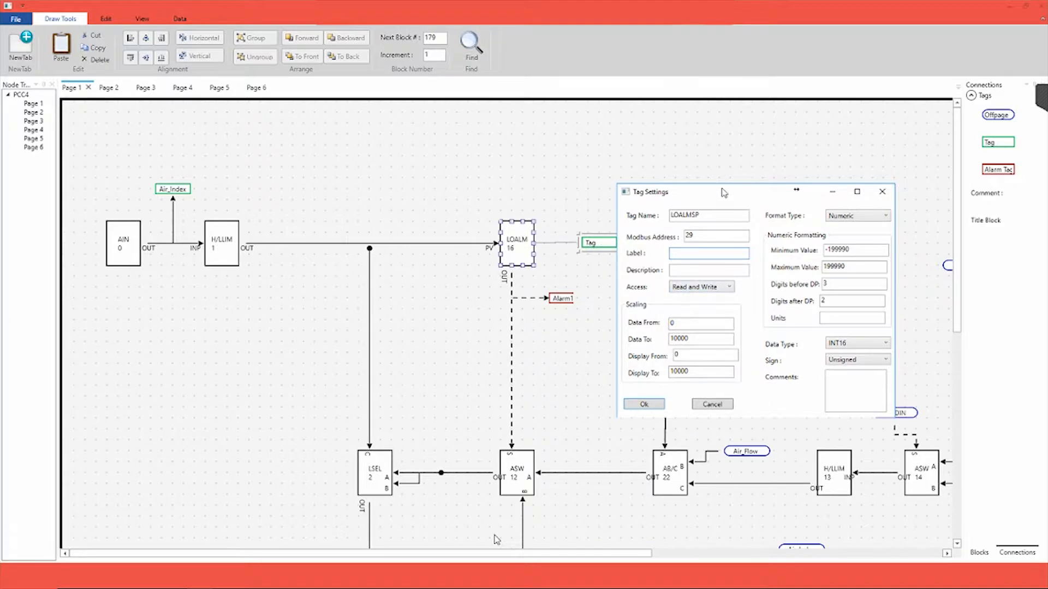
{"action": "left_click", "coordinate": [645, 404]}
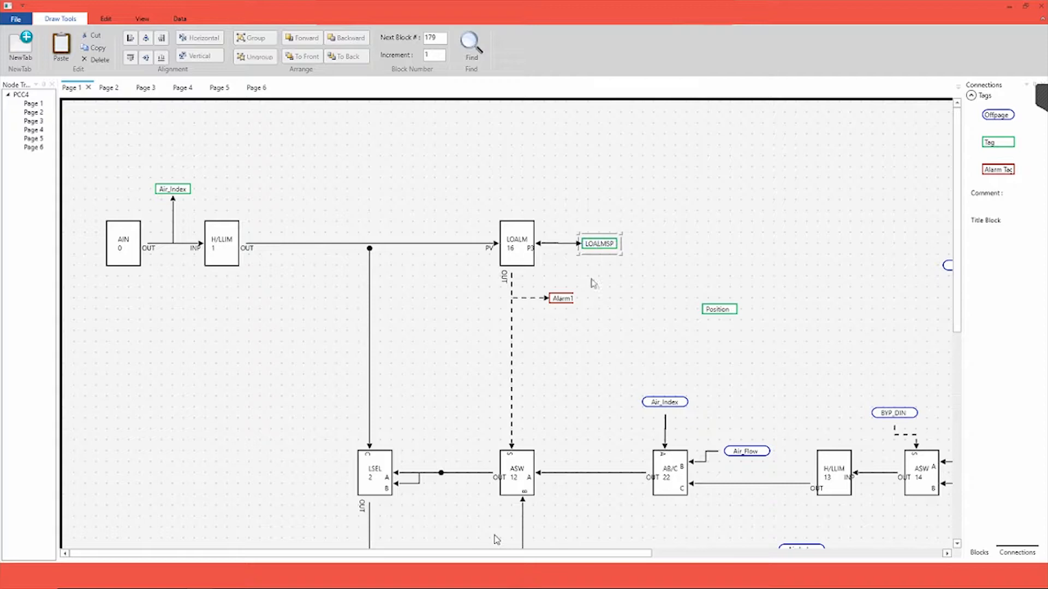
Review the LOALMSP tag's settings, and move the tag slightly up and farther right of LOALM 16.
{"action": "left_click", "coordinate": [513, 252]}
{"action": "left_click", "coordinate": [596, 212]}
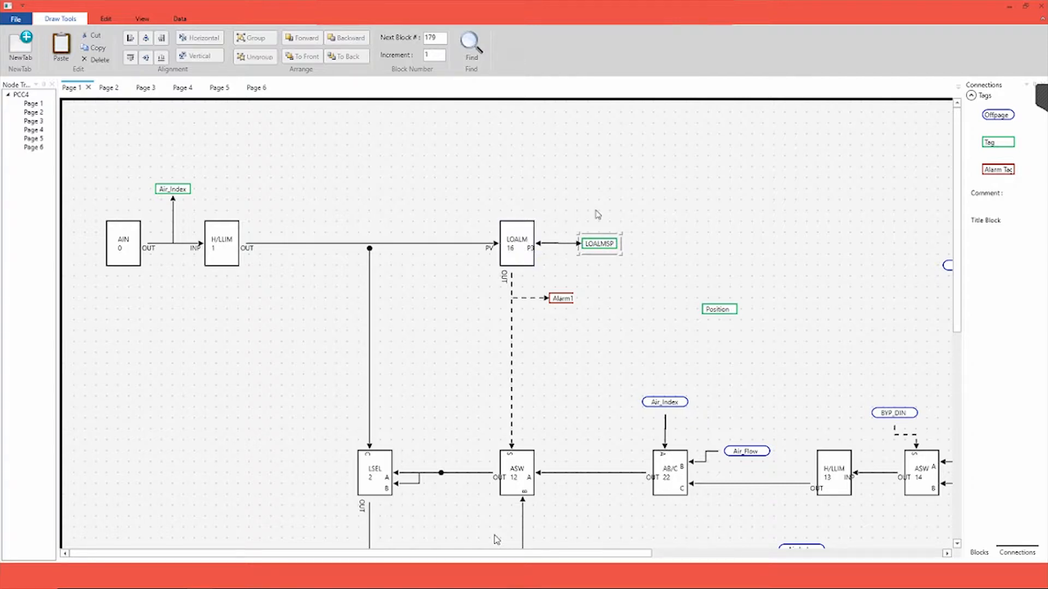
{"action": "double_click", "coordinate": [591, 243]}
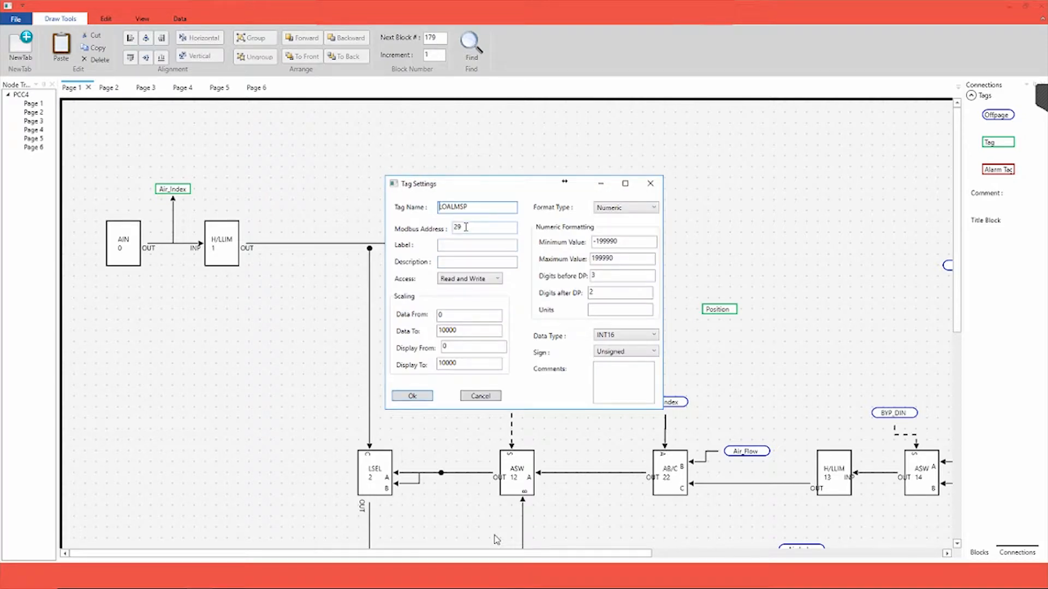
{"action": "left_click", "coordinate": [424, 397]}
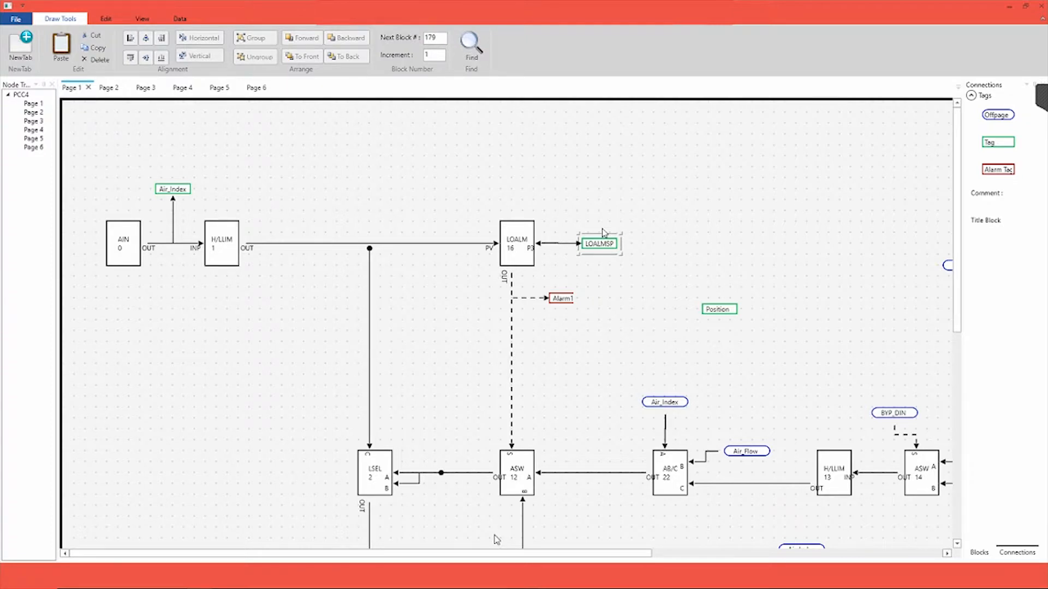
{"action": "left_click_drag", "start_coordinate": [604, 233], "coordinate": [626, 212]}
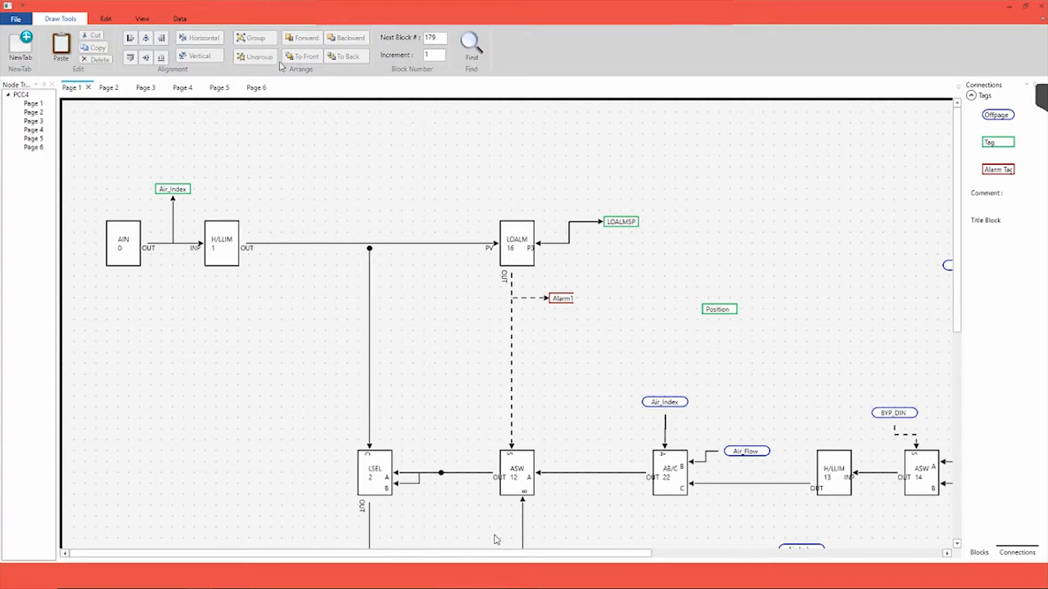
Open the panel settings, and go to Page 6 to examine the PANEL 199 block and its ROUT 132 connection.
{"action": "left_click", "coordinate": [107, 19]}
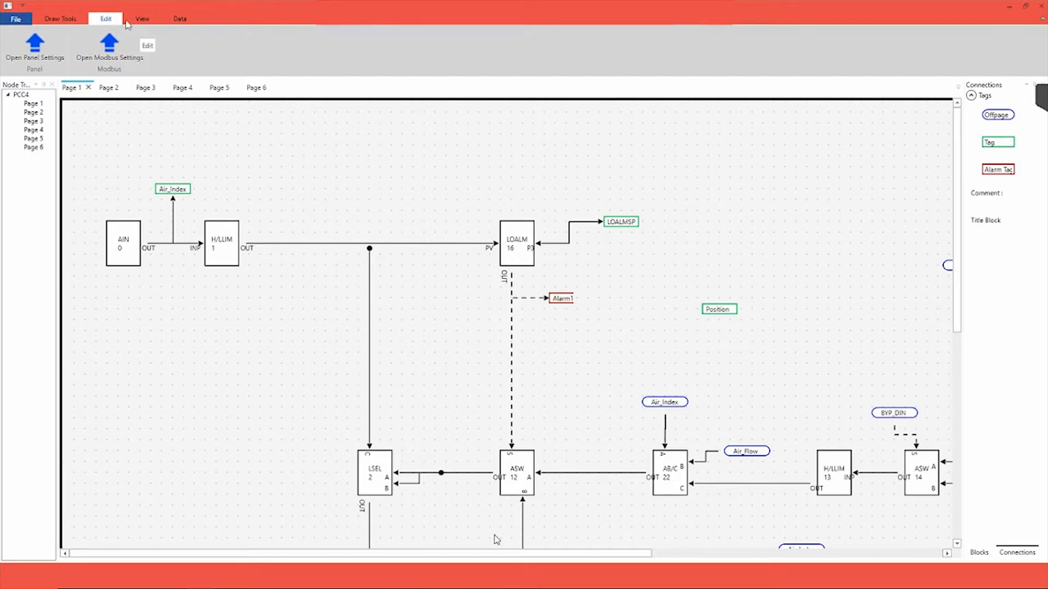
{"action": "left_click", "coordinate": [35, 44]}
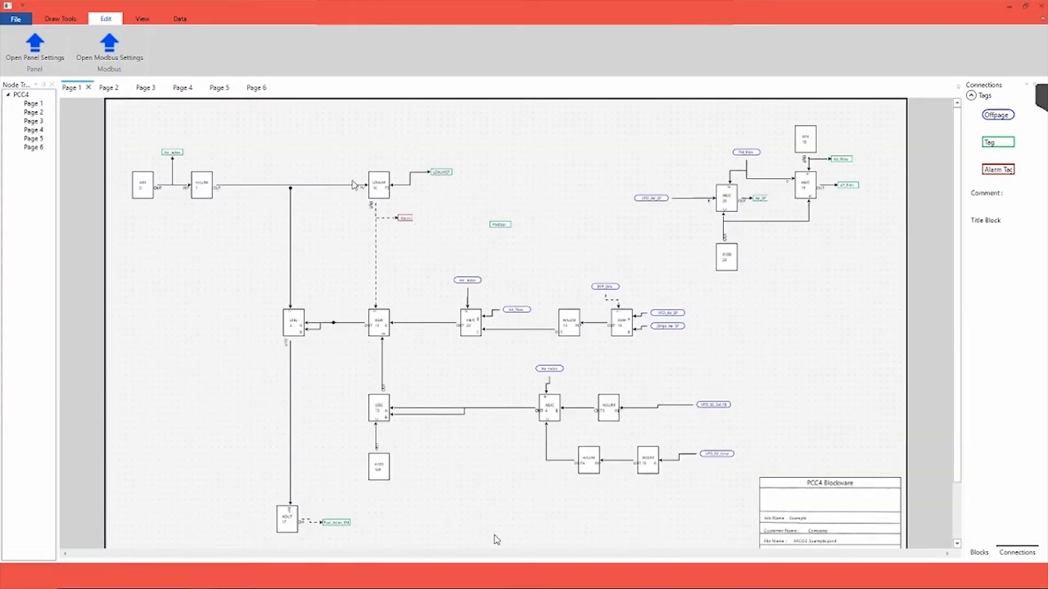
{"action": "left_click", "coordinate": [256, 87]}
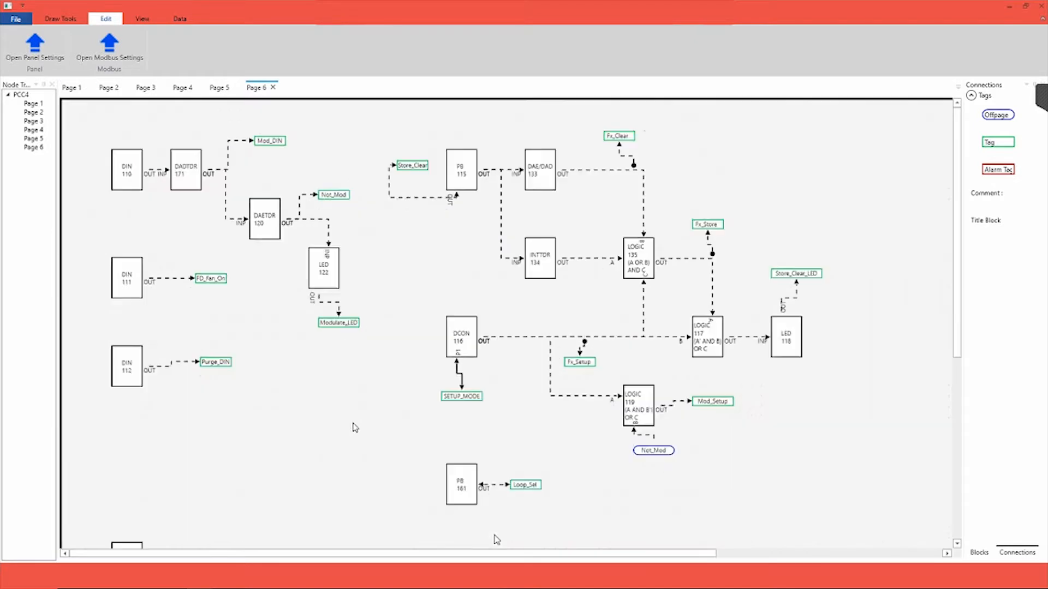
{"action": "scroll", "coordinate": [556, 490], "scroll_direction": "up", "scroll_amount": 5}
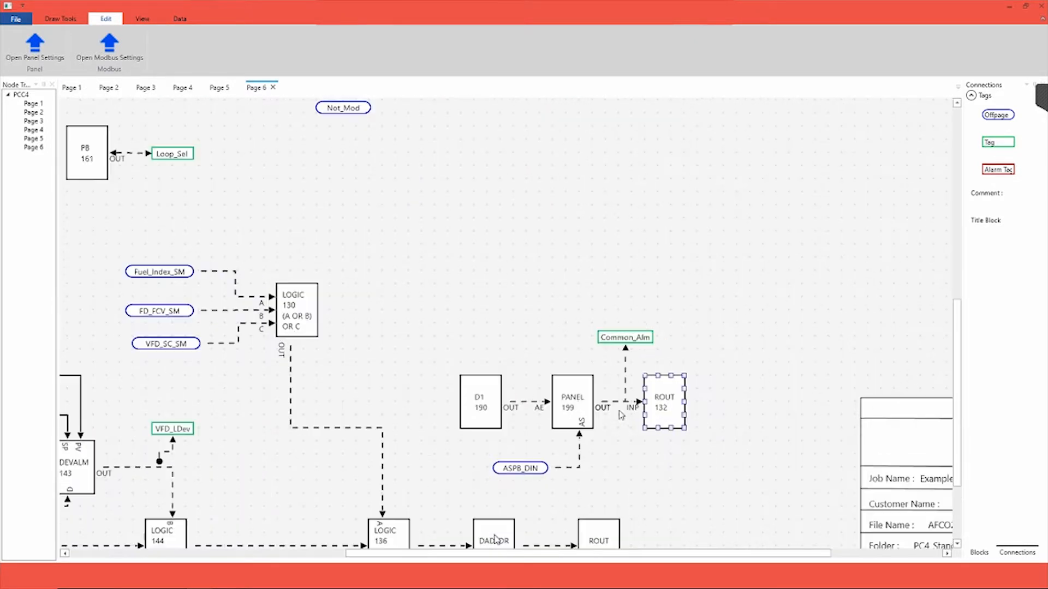
Look through the drawing pages and go to Page 5 to examine the VFD_SC_Cmd tag on the FPT/H 68 output.
{"action": "left_click", "coordinate": [572, 394]}
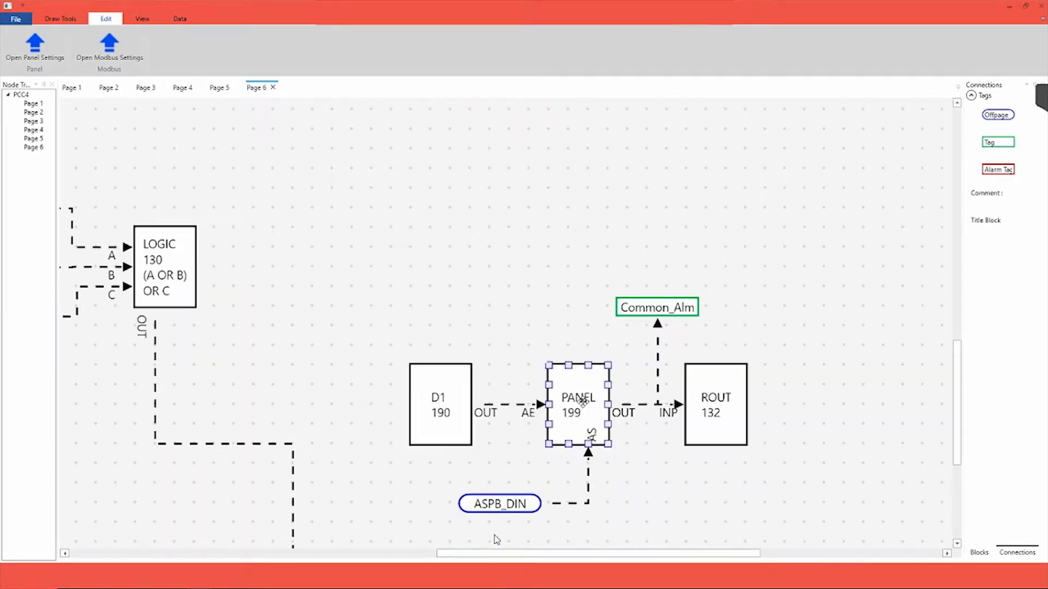
{"action": "left_click", "coordinate": [50, 51]}
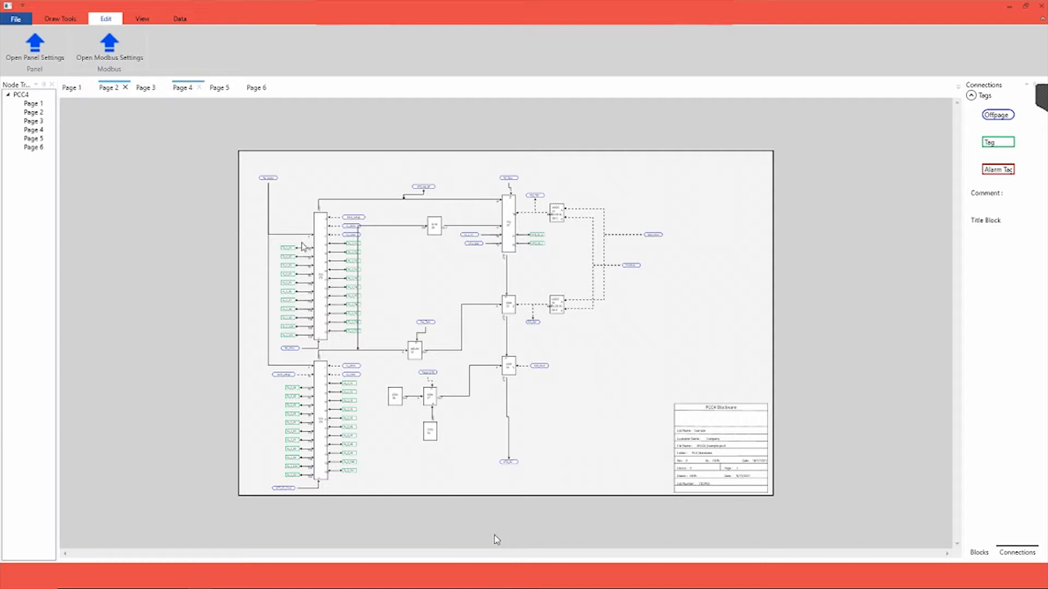
{"action": "scroll", "coordinate": [545, 436], "scroll_direction": "down", "scroll_amount": 5}
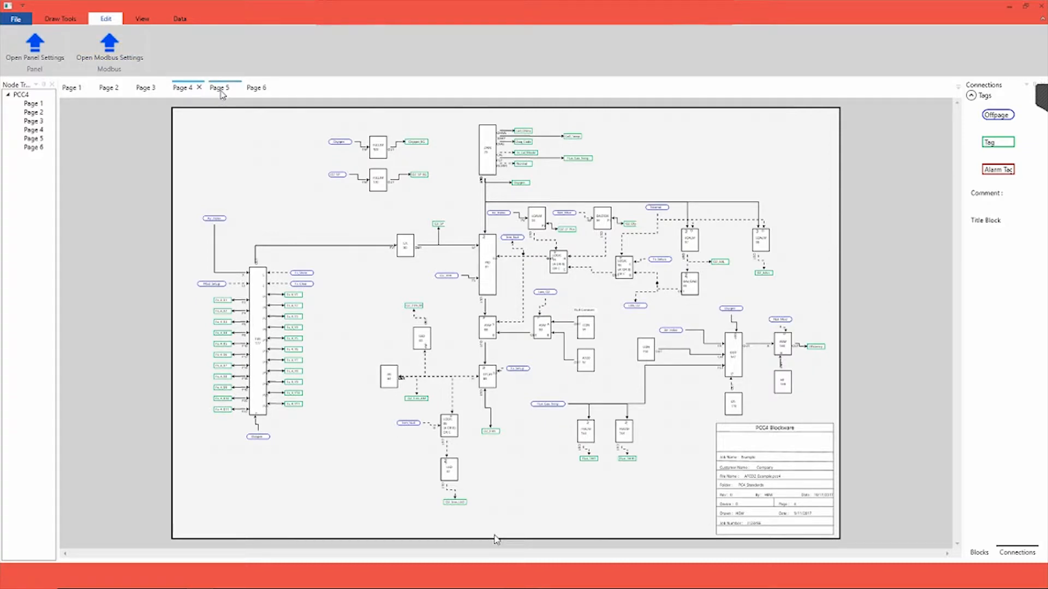
{"action": "left_click", "coordinate": [221, 89]}
{"action": "scroll", "coordinate": [446, 455], "scroll_direction": "down", "scroll_amount": 3}
{"action": "scroll", "coordinate": [496, 540], "scroll_direction": "up", "scroll_amount": 1}
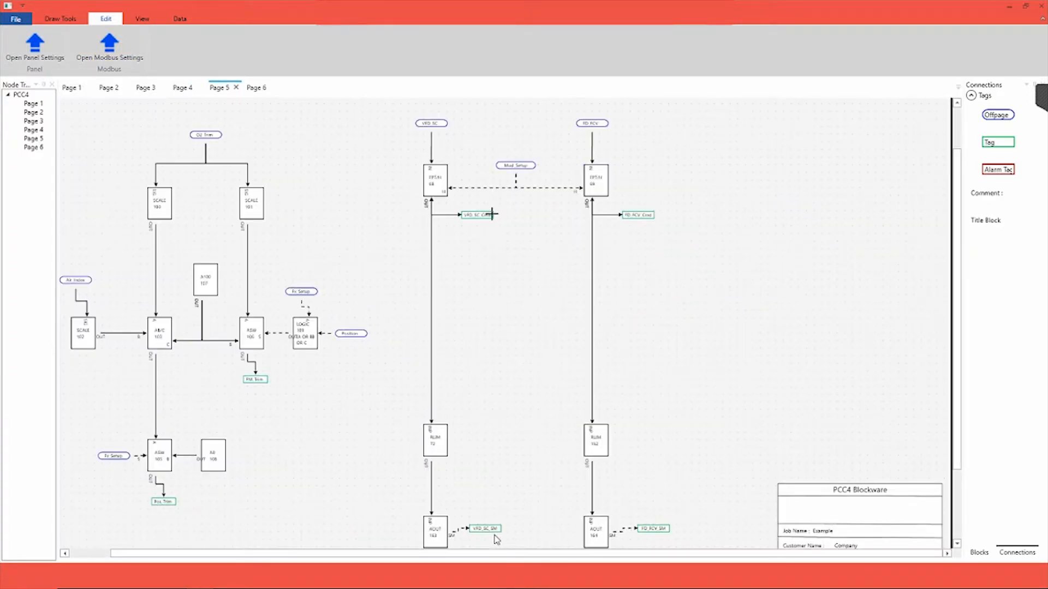
{"action": "scroll", "coordinate": [491, 214], "scroll_direction": "up", "scroll_amount": 5}
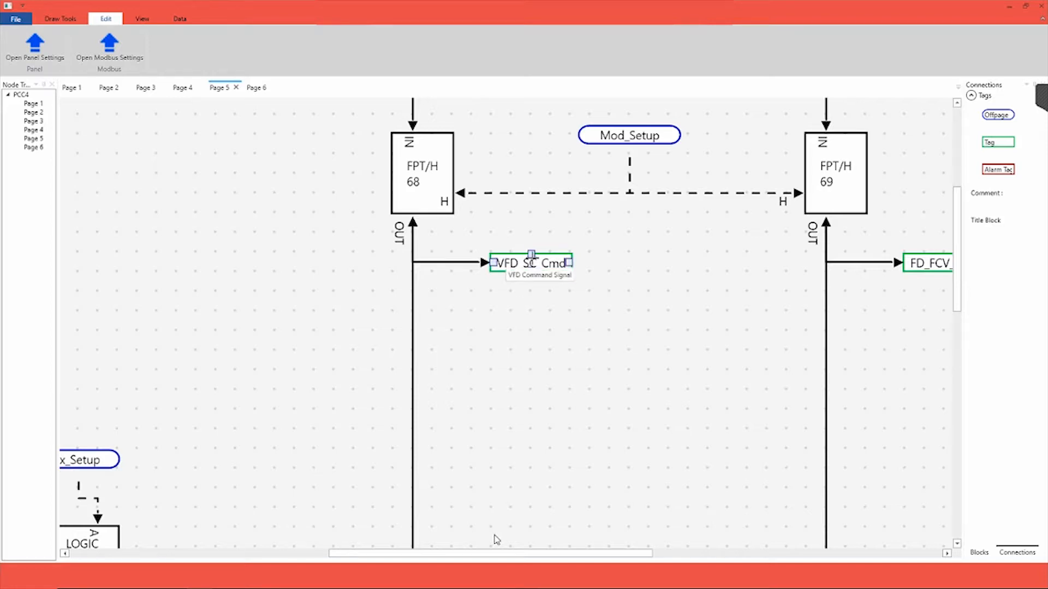
Trace the VFD signal path on Page 5 between FPT/H 68 and AOUT 163.
{"action": "left_click", "coordinate": [420, 213]}
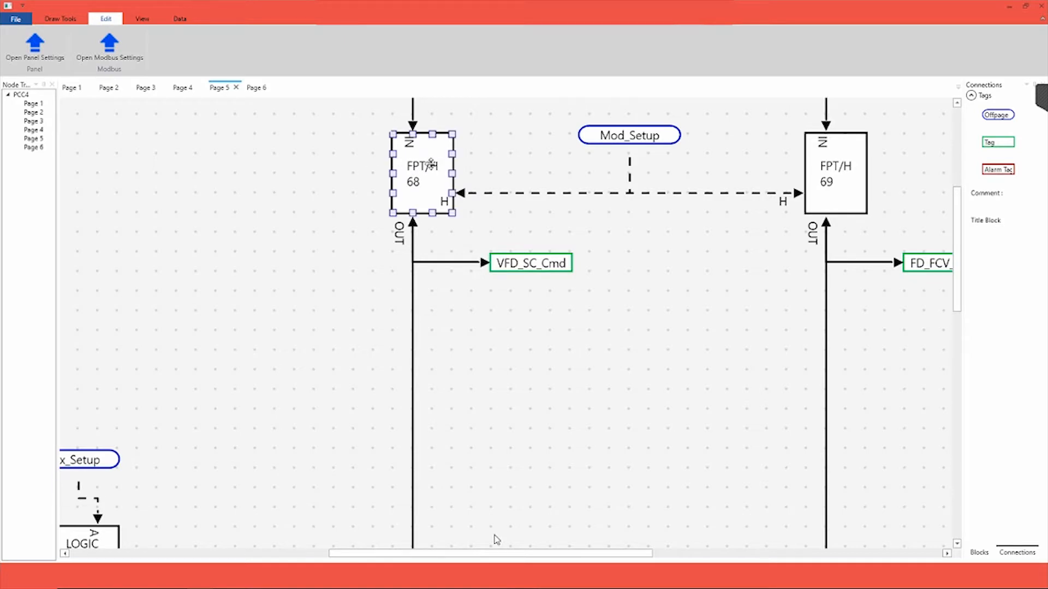
{"action": "scroll", "coordinate": [428, 207], "scroll_direction": "down", "scroll_amount": 2}
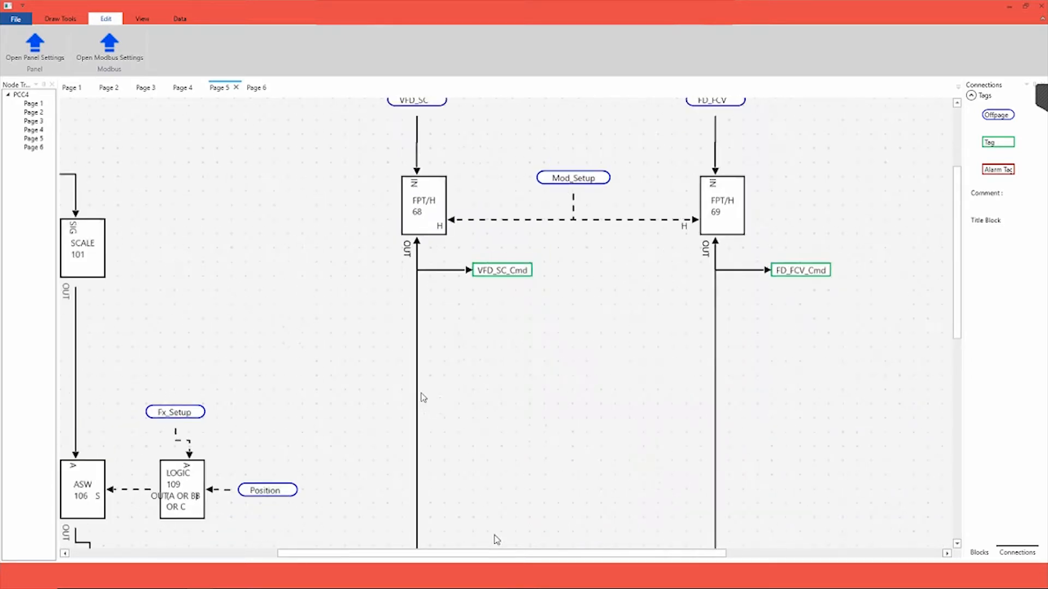
{"action": "scroll", "coordinate": [420, 398], "scroll_direction": "down", "scroll_amount": 4}
{"action": "scroll", "coordinate": [459, 529], "scroll_direction": "up", "scroll_amount": 5}
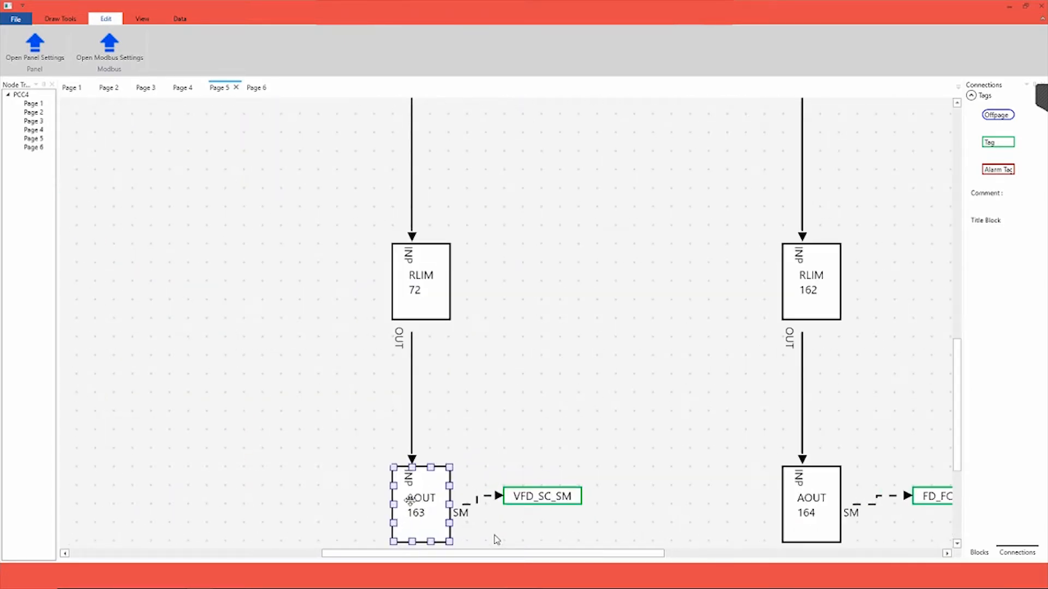
{"action": "scroll", "coordinate": [497, 540], "scroll_direction": "down", "scroll_amount": 5}
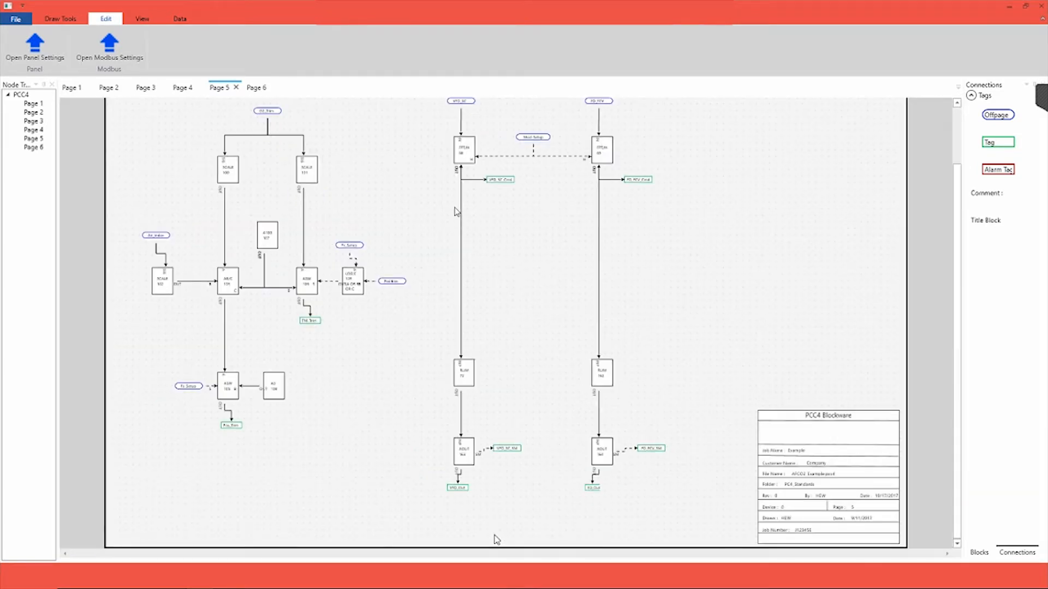
{"action": "left_click", "coordinate": [463, 159]}
{"action": "scroll", "coordinate": [464, 159], "scroll_direction": "up", "scroll_amount": 5}
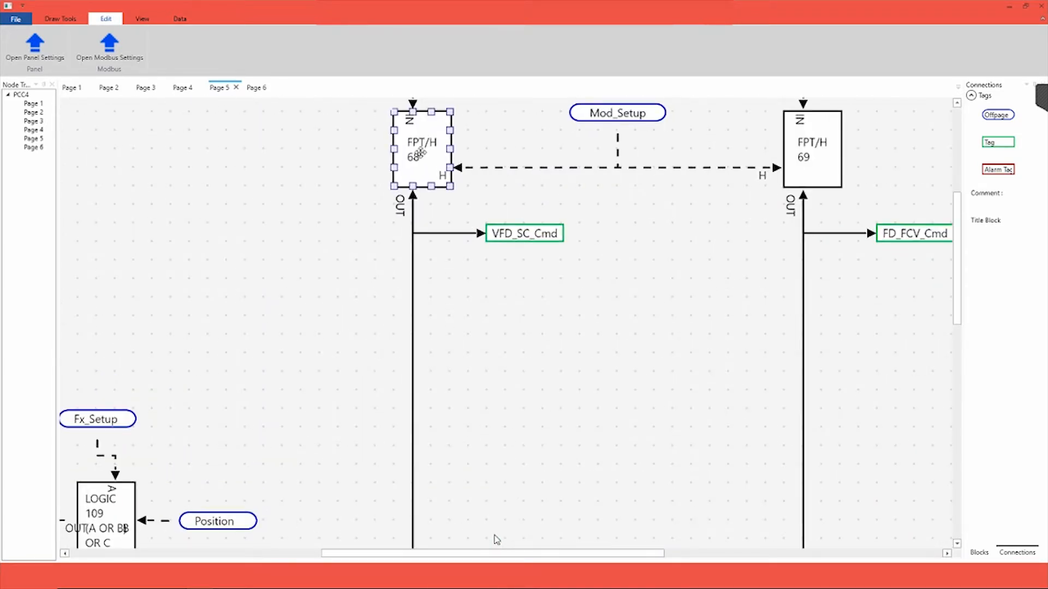
{"action": "scroll", "coordinate": [419, 153], "scroll_direction": "up", "scroll_amount": 1}
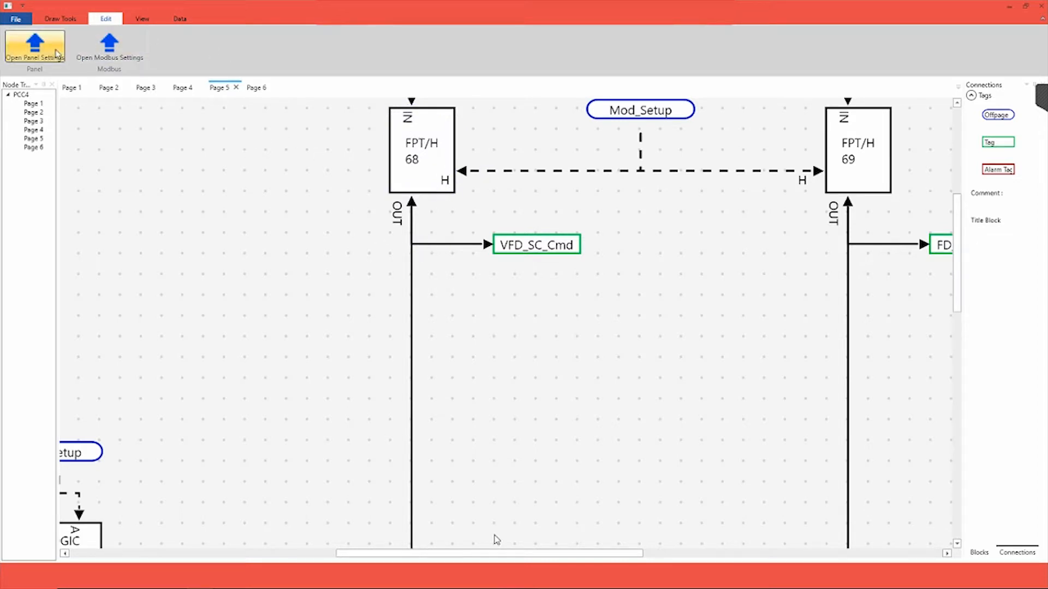
Open the panel settings and assign VFD_SC_Cmd as the source tag of display channel 3.
{"action": "left_click", "coordinate": [35, 46]}
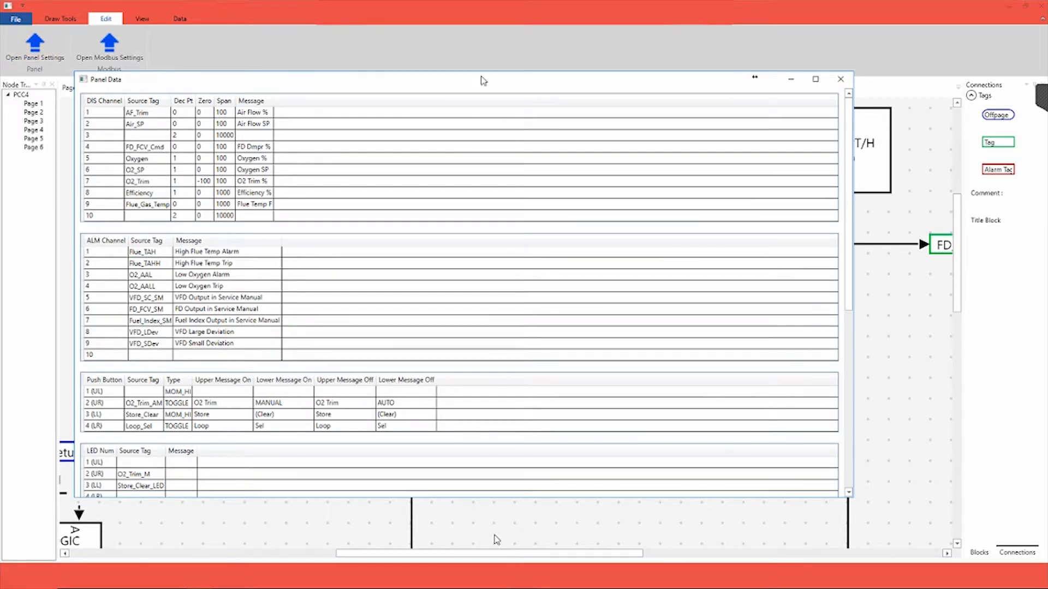
{"action": "left_click_drag", "start_coordinate": [481, 83], "coordinate": [539, 94]}
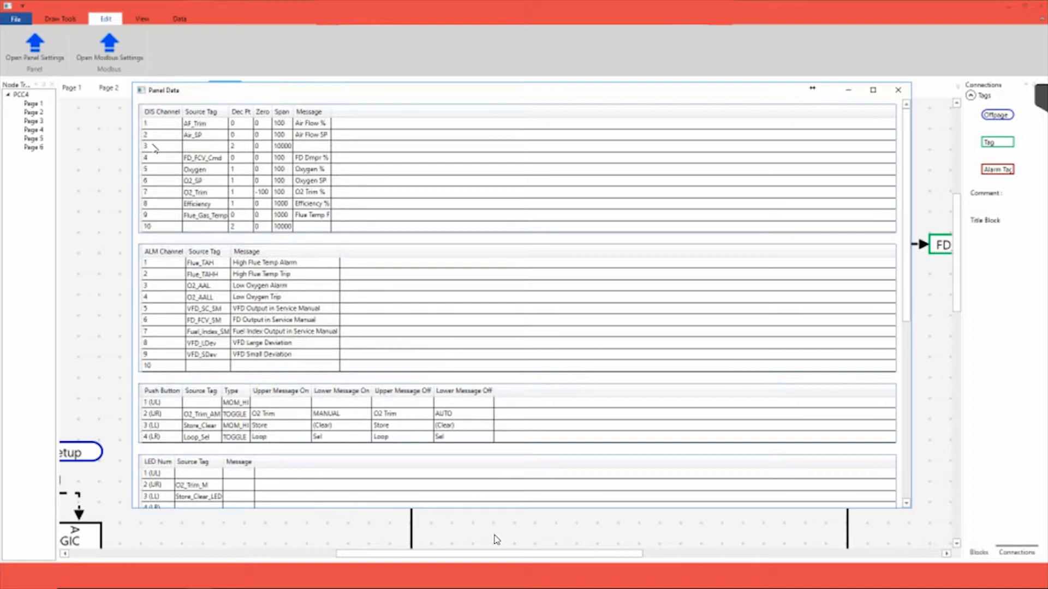
{"action": "left_click", "coordinate": [214, 146]}
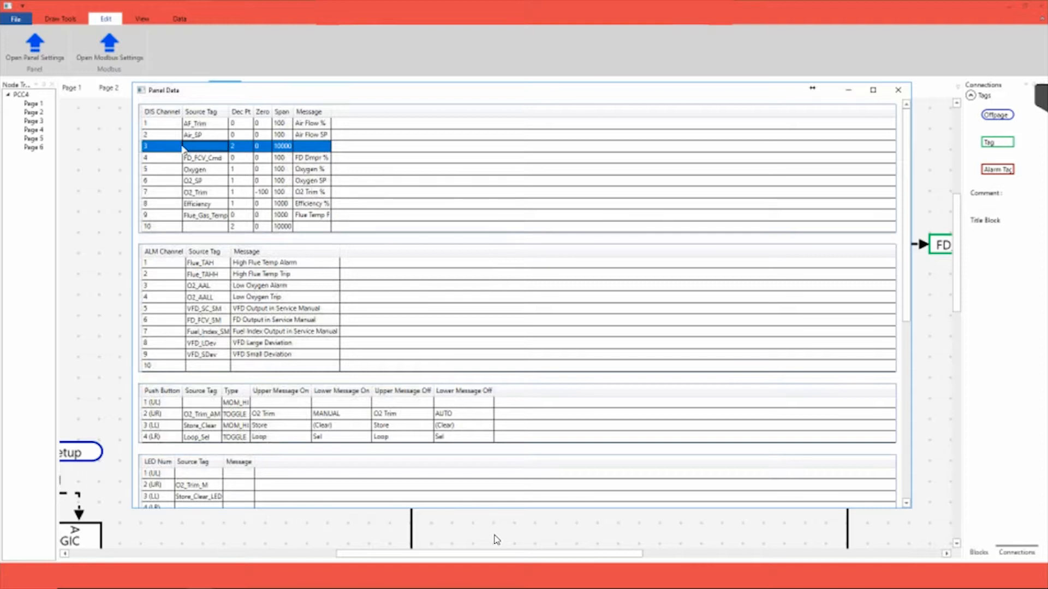
{"action": "left_click", "coordinate": [223, 146]}
{"action": "left_click", "coordinate": [224, 146]}
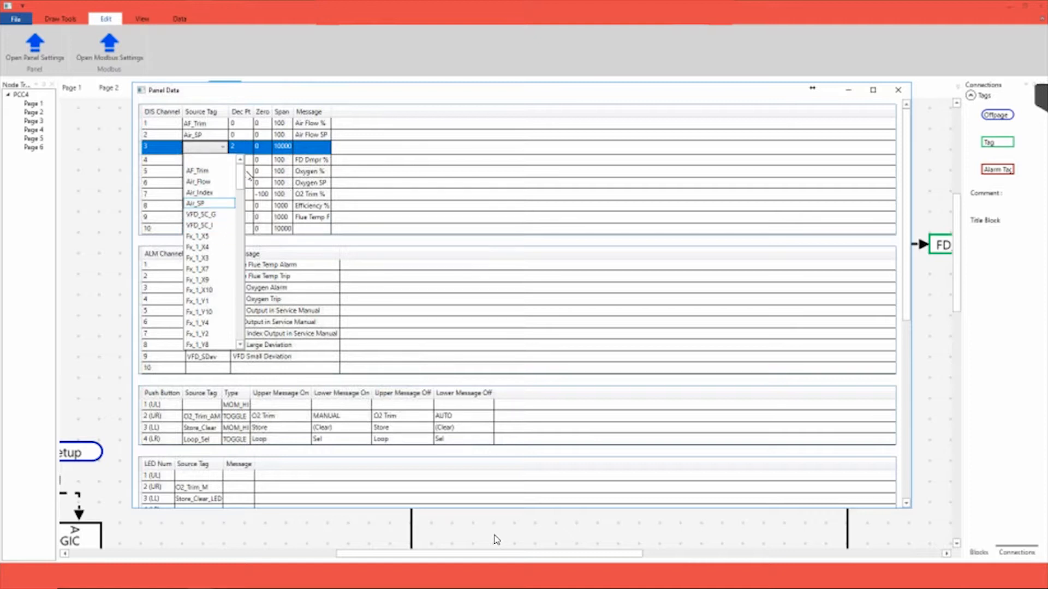
{"action": "left_click_drag", "start_coordinate": [246, 174], "coordinate": [244, 321]}
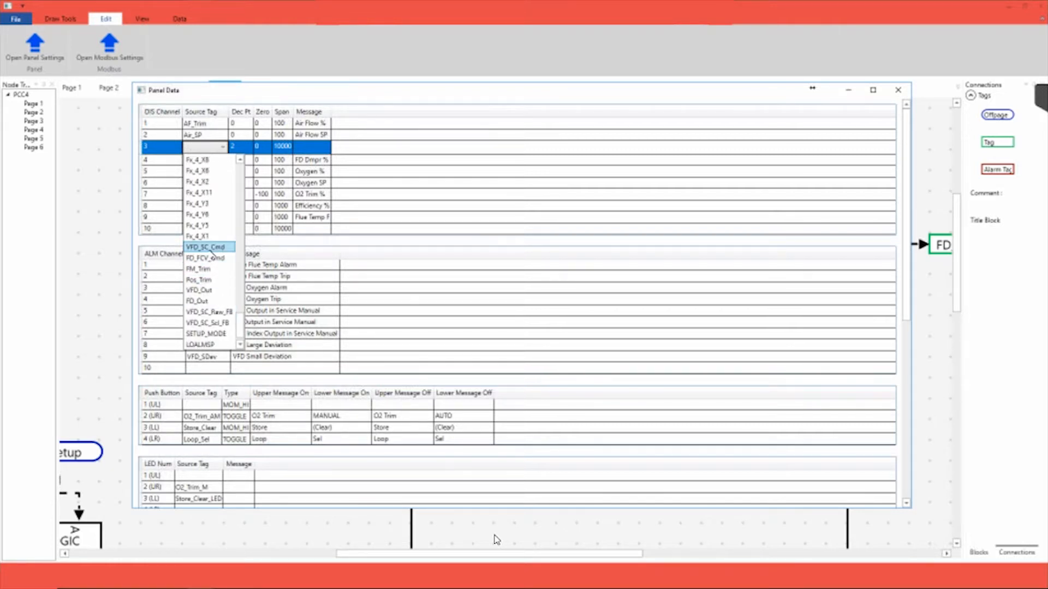
{"action": "left_click", "coordinate": [212, 250]}
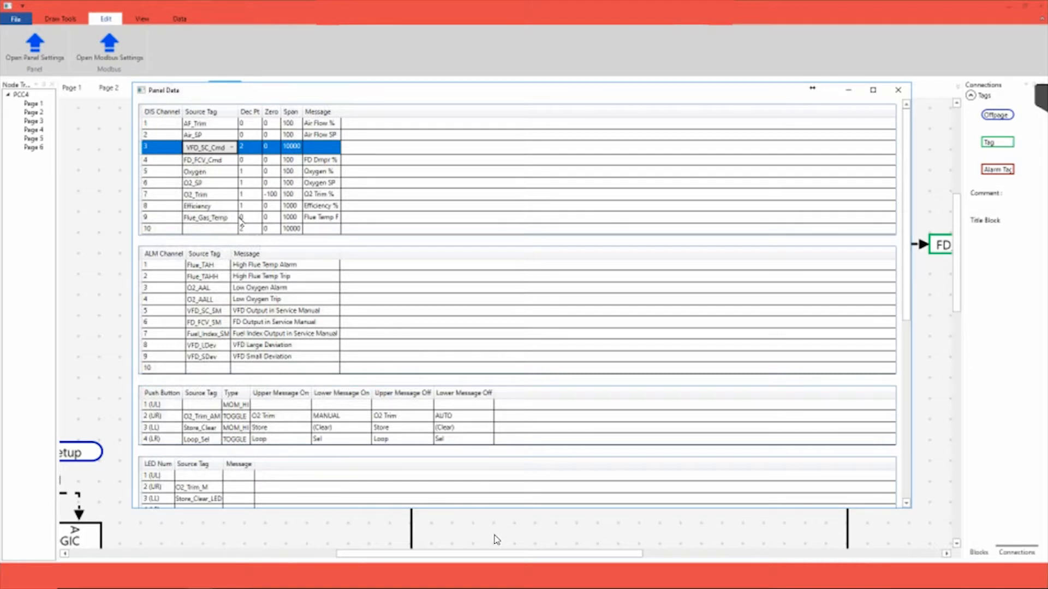
Set the decimal point of display channel 3 to 1 and its span to 1000.
{"action": "left_click", "coordinate": [256, 151]}
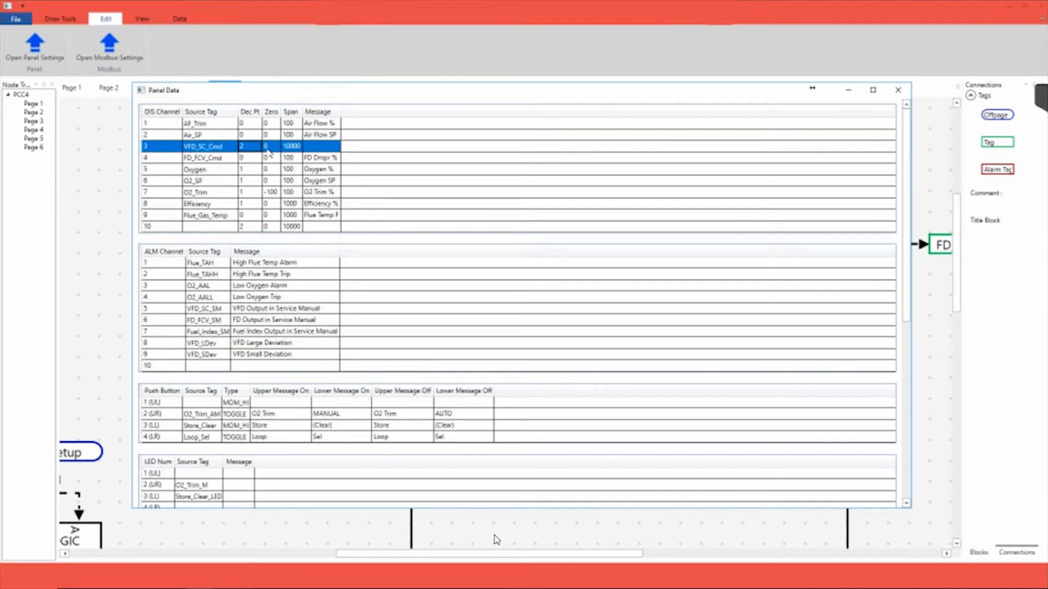
{"action": "left_click", "coordinate": [244, 146]}
{"action": "type", "text": "1"}
{"action": "key", "text": "Return"}
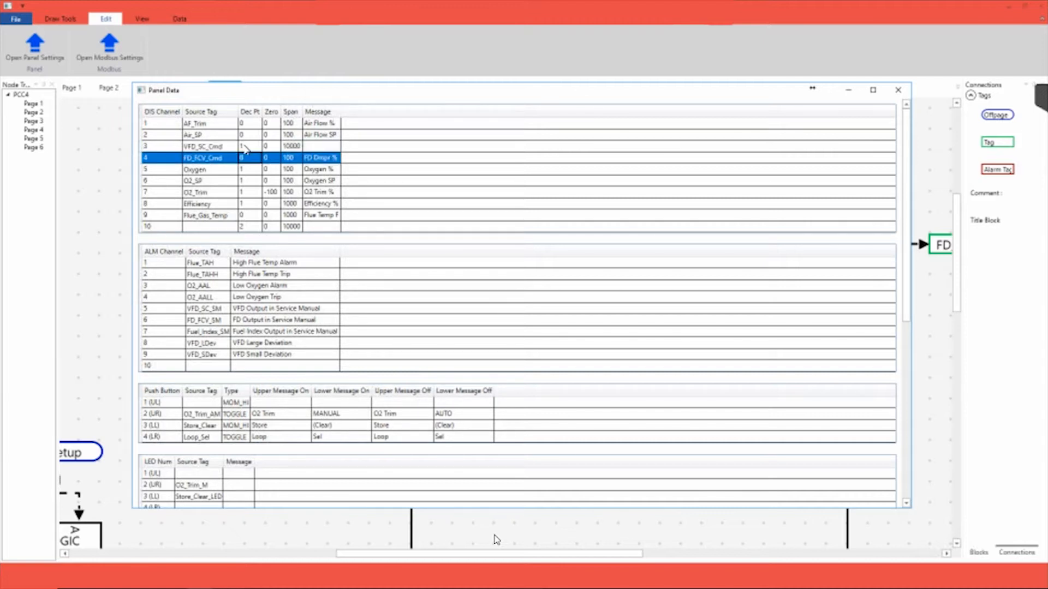
{"action": "left_click", "coordinate": [298, 147]}
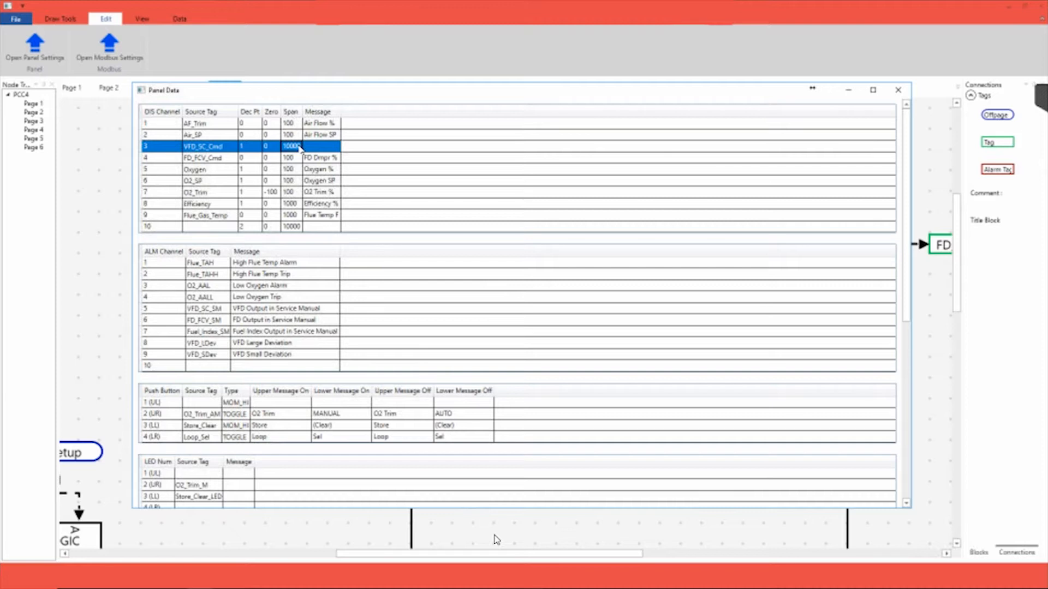
{"action": "double_click", "coordinate": [299, 146]}
{"action": "left_click", "coordinate": [299, 147]}
{"action": "key", "text": "BackSpace"}
{"action": "key", "text": "Return"}
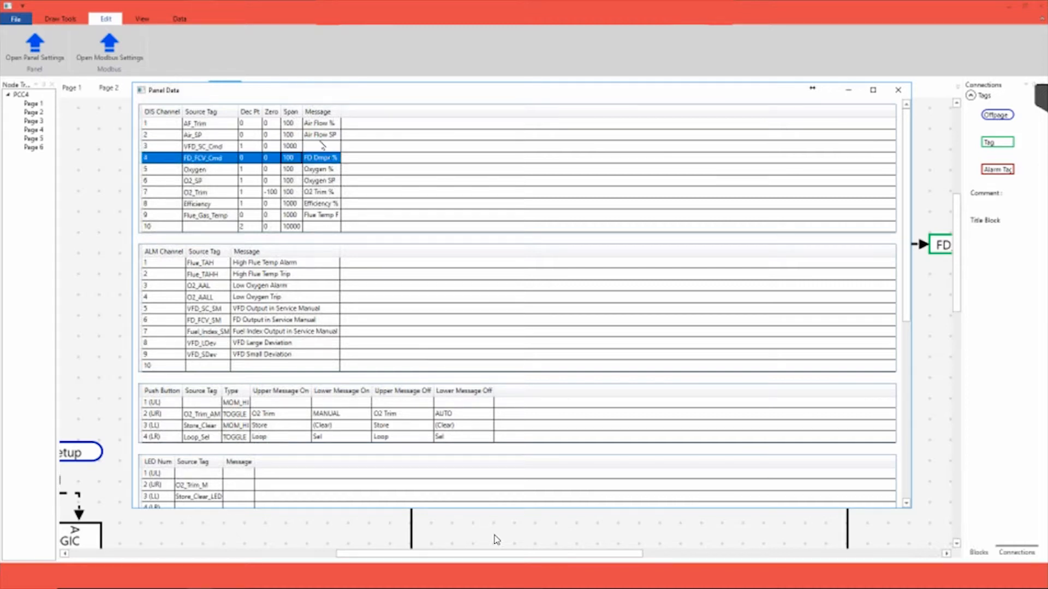
Enter "VFD Speed %" as the message for display channel 3.
{"action": "left_click", "coordinate": [322, 149]}
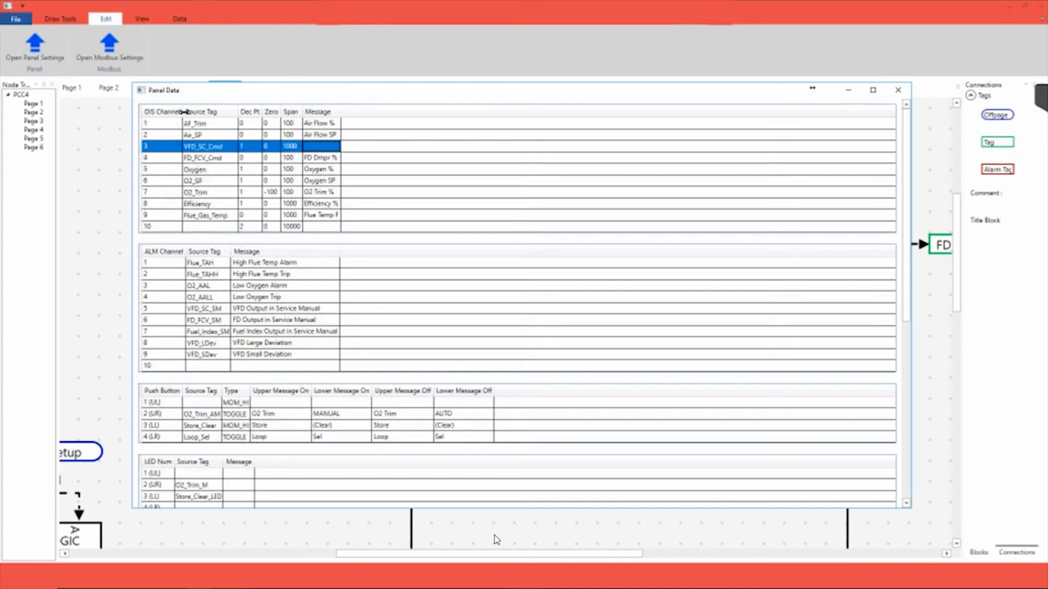
{"action": "left_click", "coordinate": [311, 148]}
{"action": "type", "text": "VFD Speed %"}
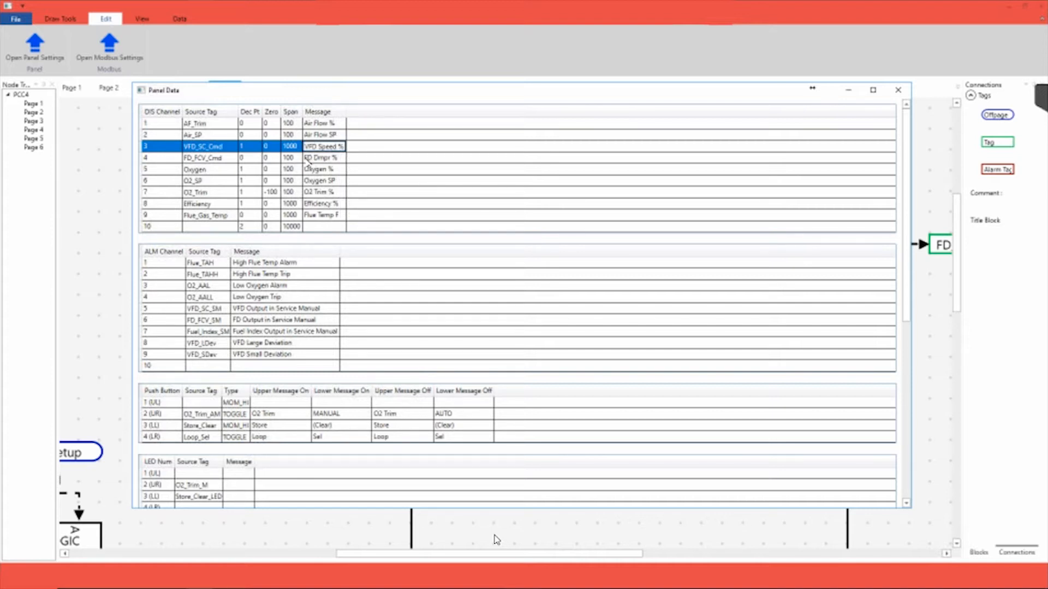
{"action": "left_click", "coordinate": [308, 159]}
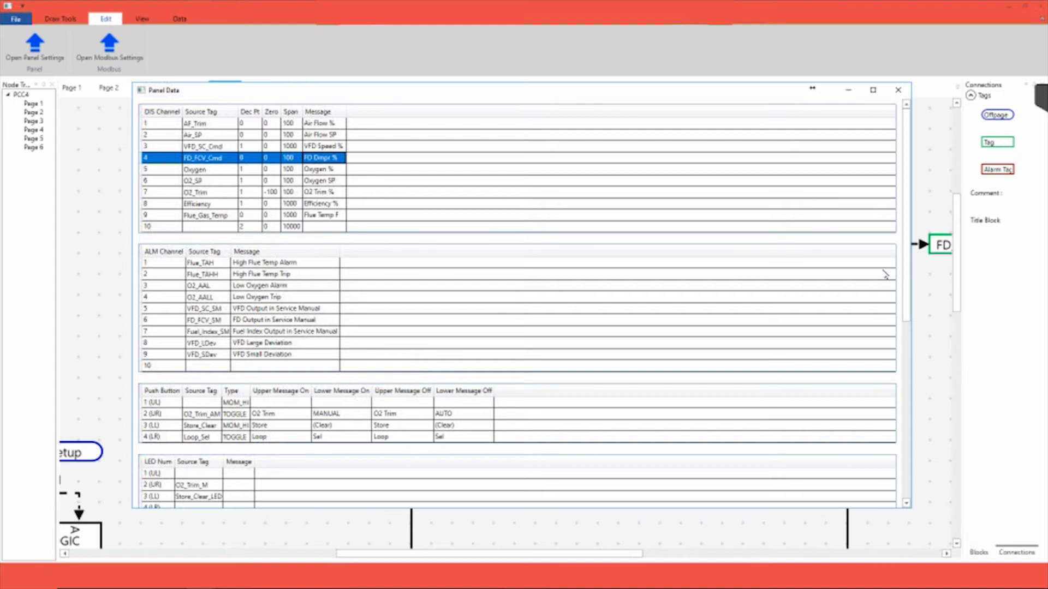
Change the source tag of alarm channel 1 to O2_AAL in the panel data.
{"action": "scroll", "coordinate": [520, 238], "scroll_direction": "down", "scroll_amount": 8}
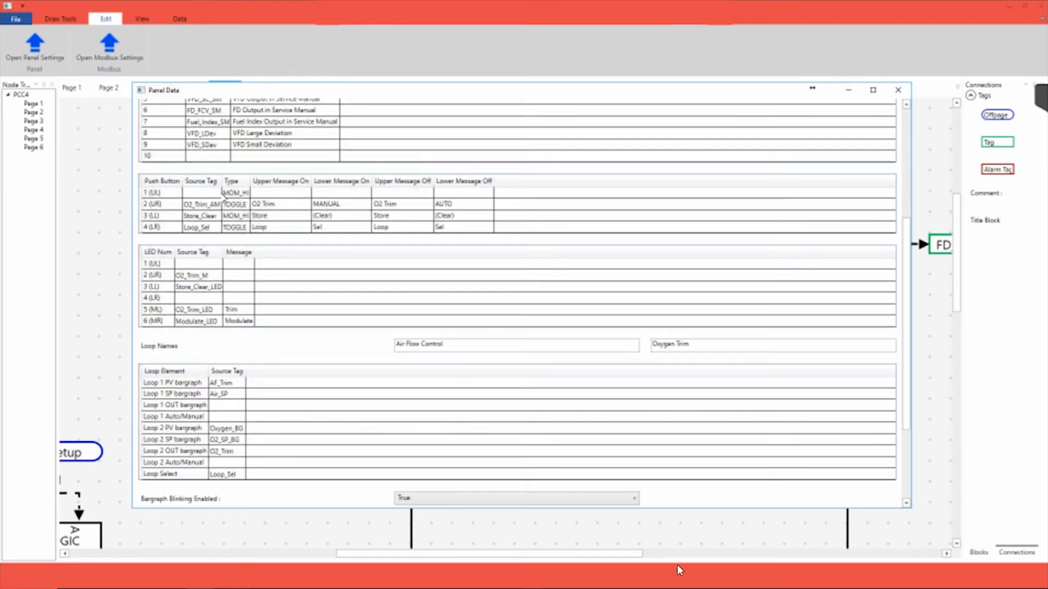
{"action": "scroll", "coordinate": [911, 208], "scroll_direction": "down", "scroll_amount": 1}
{"action": "scroll", "coordinate": [922, 201], "scroll_direction": "up", "scroll_amount": 9}
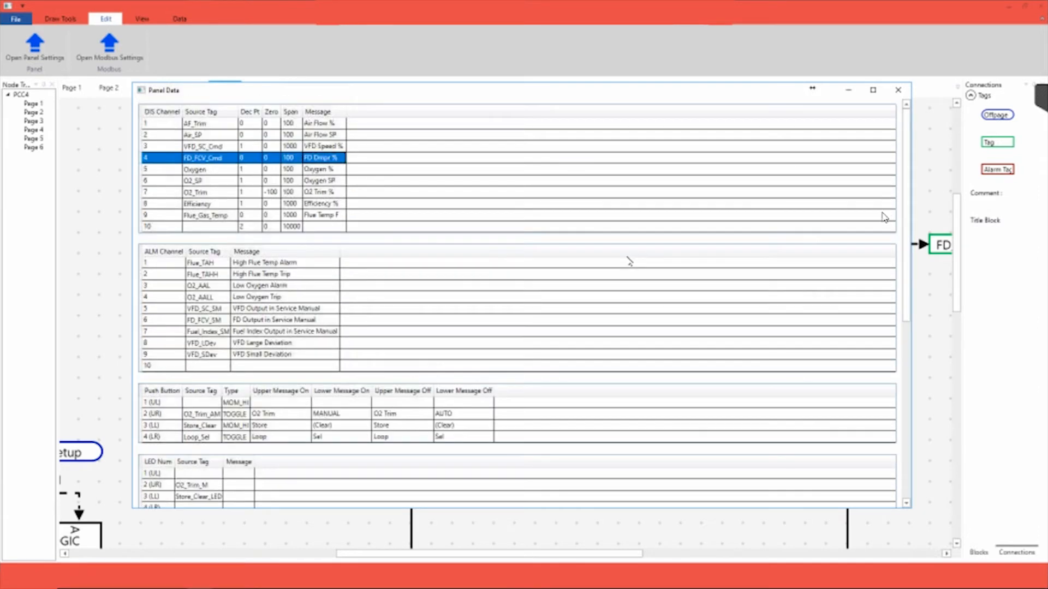
{"action": "left_click", "coordinate": [206, 264]}
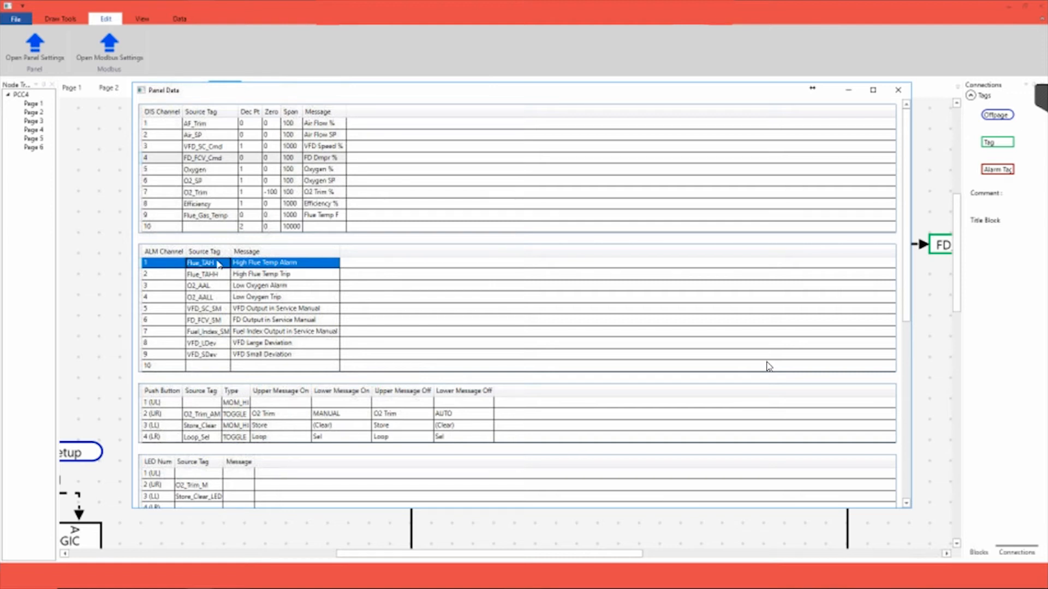
{"action": "left_click", "coordinate": [219, 264]}
{"action": "left_click", "coordinate": [222, 264]}
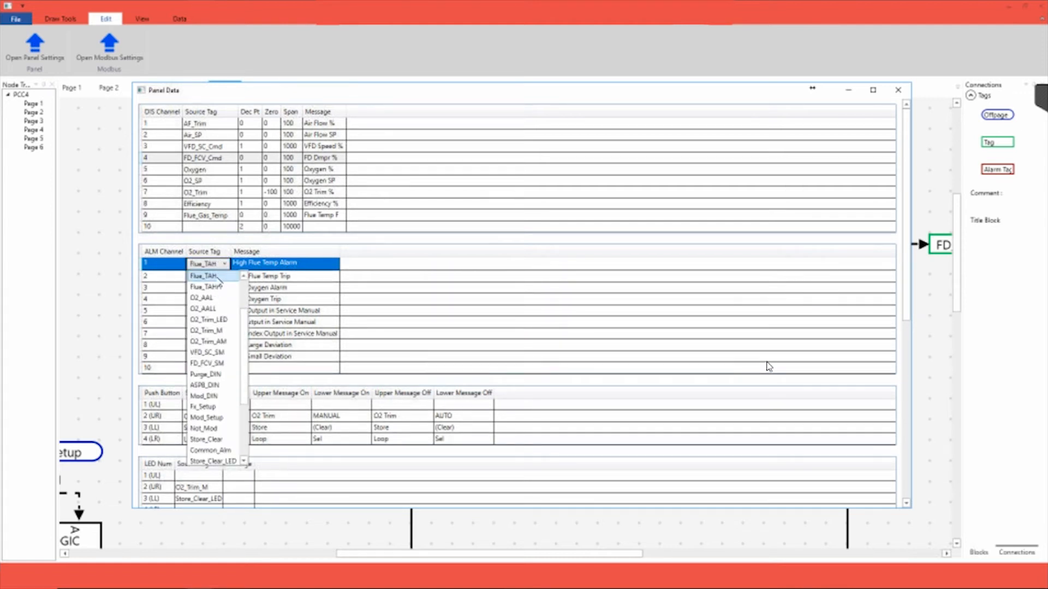
{"action": "left_click", "coordinate": [220, 298]}
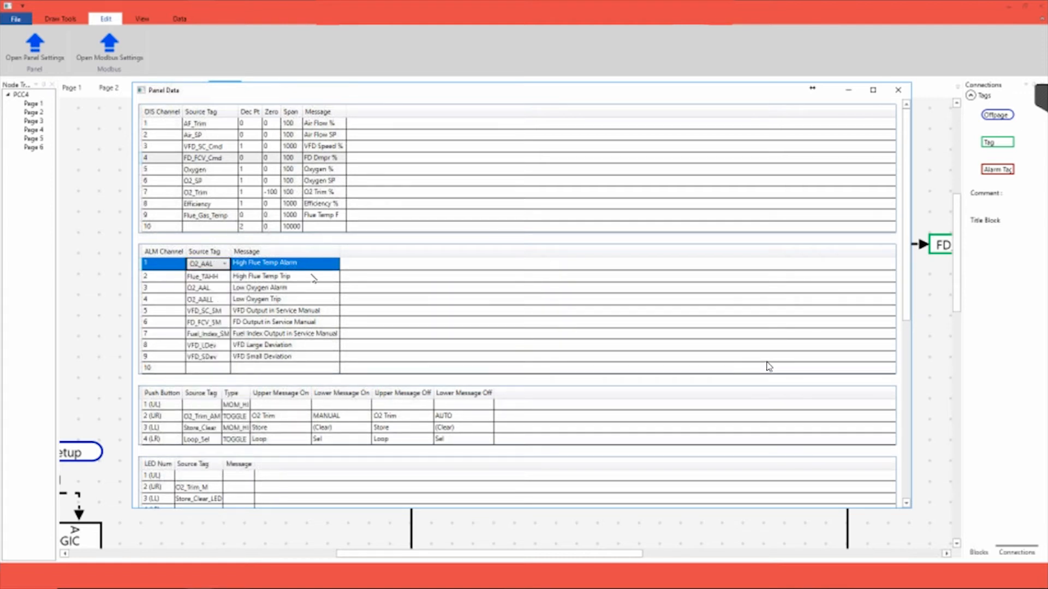
Replace the message of alarm channel 1 with "Low Oxygen Alarm".
{"action": "left_click", "coordinate": [311, 265]}
{"action": "left_click", "coordinate": [311, 264]}
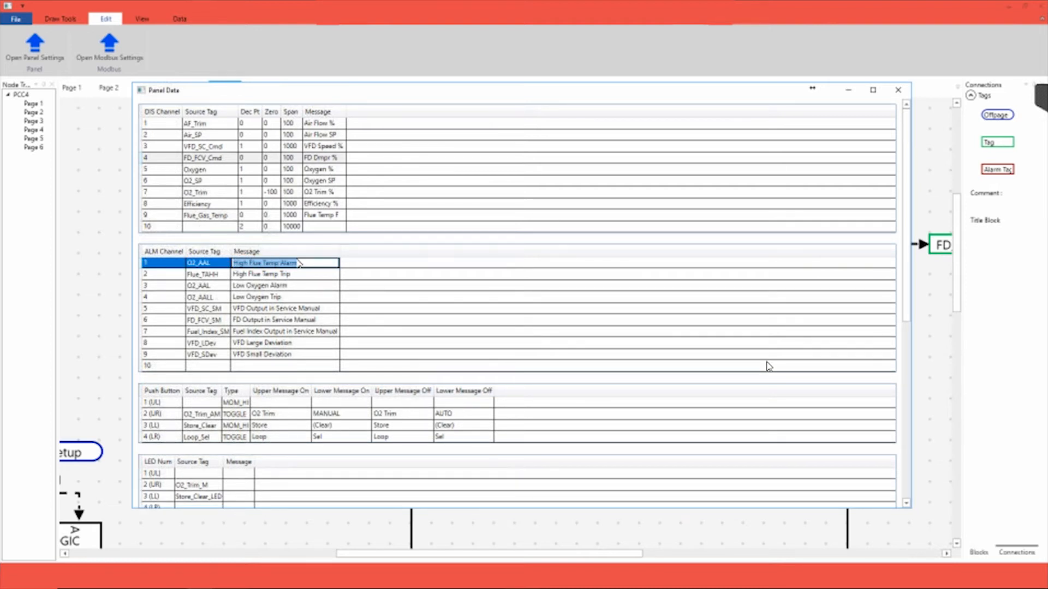
{"action": "type", "text": "L"}
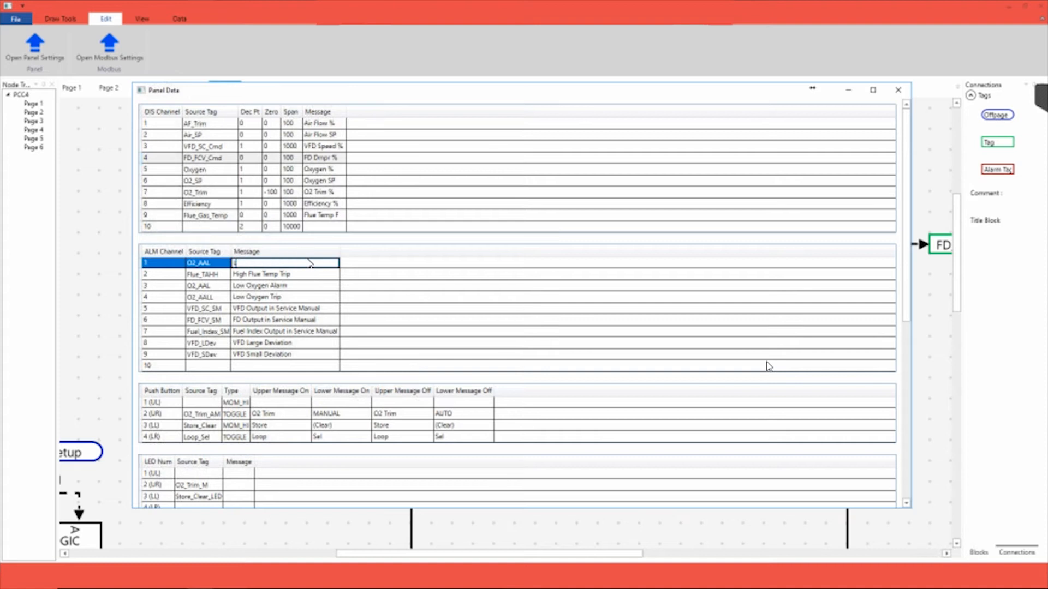
{"action": "type", "text": "ow Oxygen Alarm"}
{"action": "key", "text": "Return"}
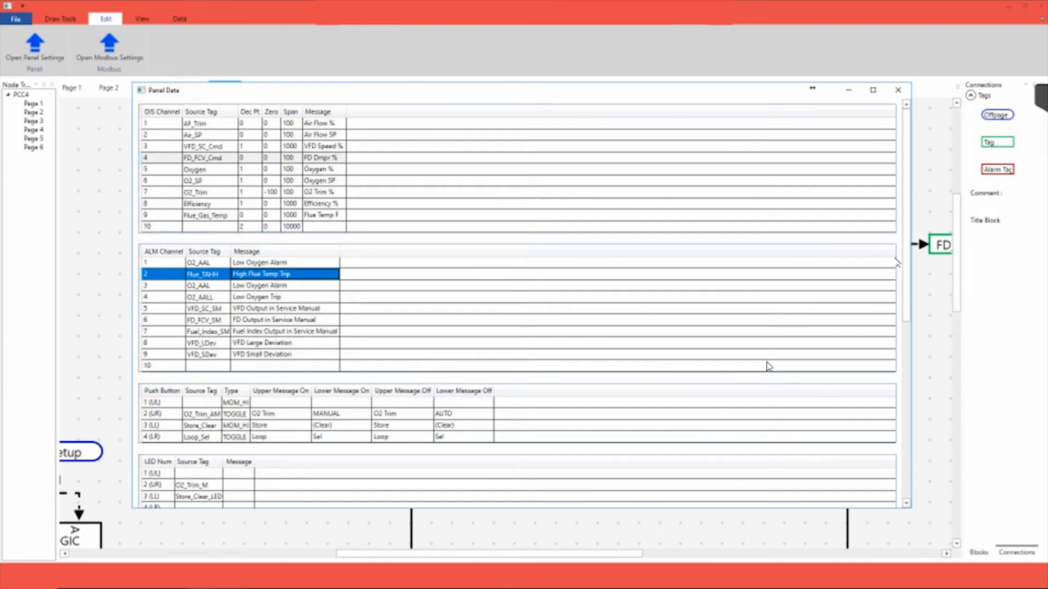
Review the panel's LED, loop element and quick parameter settings, and close the panel data.
{"action": "scroll", "coordinate": [908, 263], "scroll_direction": "down", "scroll_amount": 5}
{"action": "scroll", "coordinate": [908, 263], "scroll_direction": "down", "scroll_amount": 2}
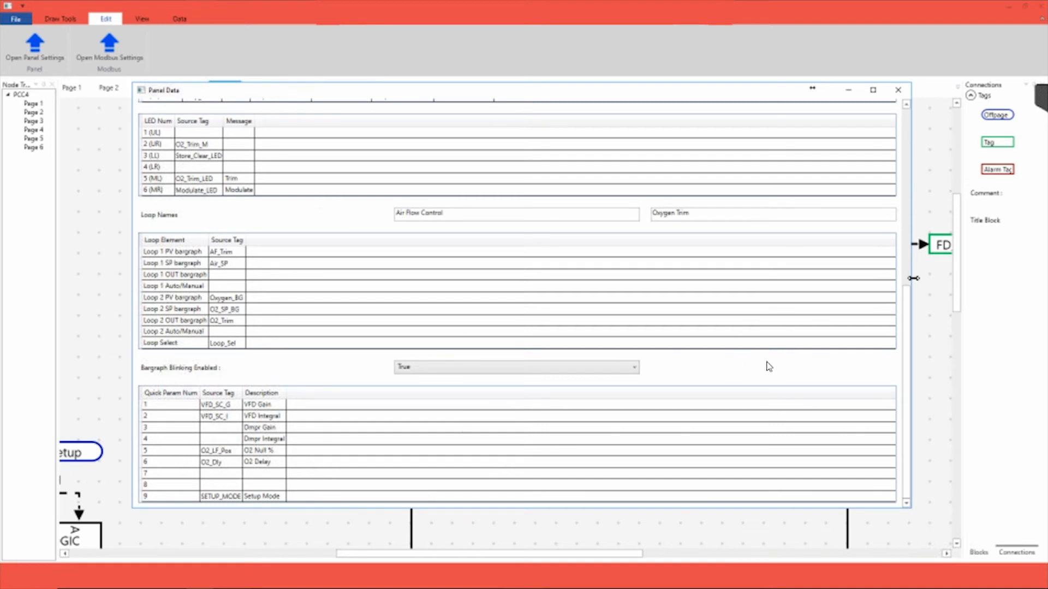
{"action": "scroll", "coordinate": [911, 264], "scroll_direction": "up", "scroll_amount": 7}
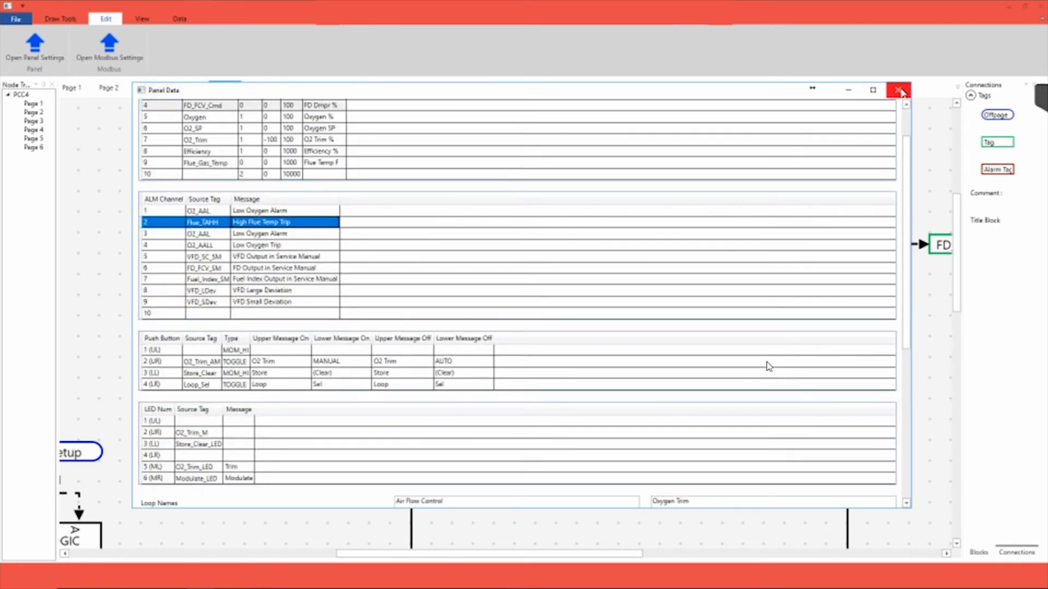
{"action": "left_click", "coordinate": [900, 91]}
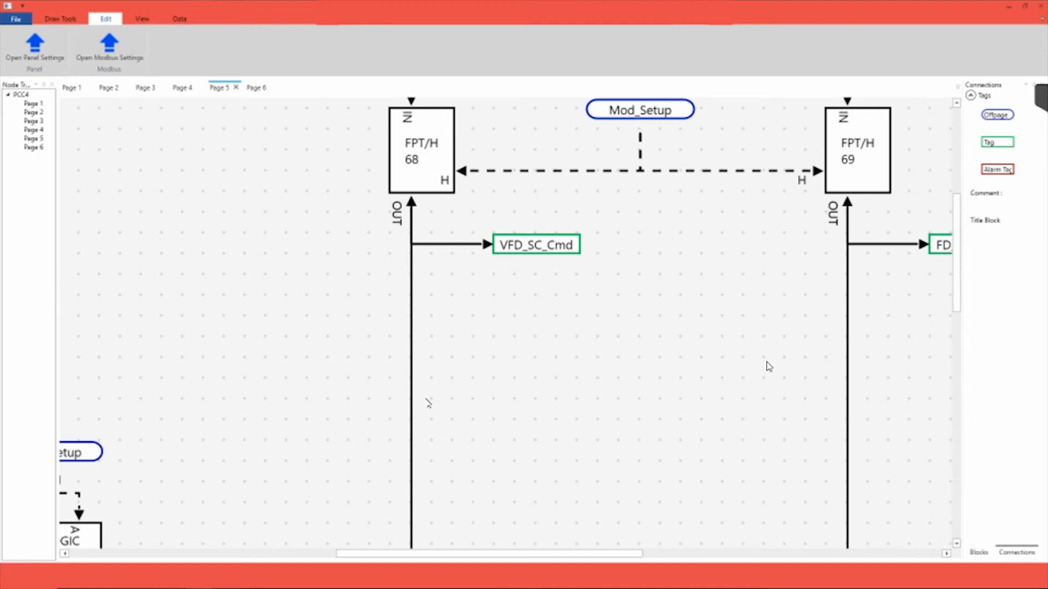
Examine the PANEL 199 block on Page 6 and its wiring to the D1, ROUT and Common_Alm elements.
{"action": "left_click", "coordinate": [260, 89]}
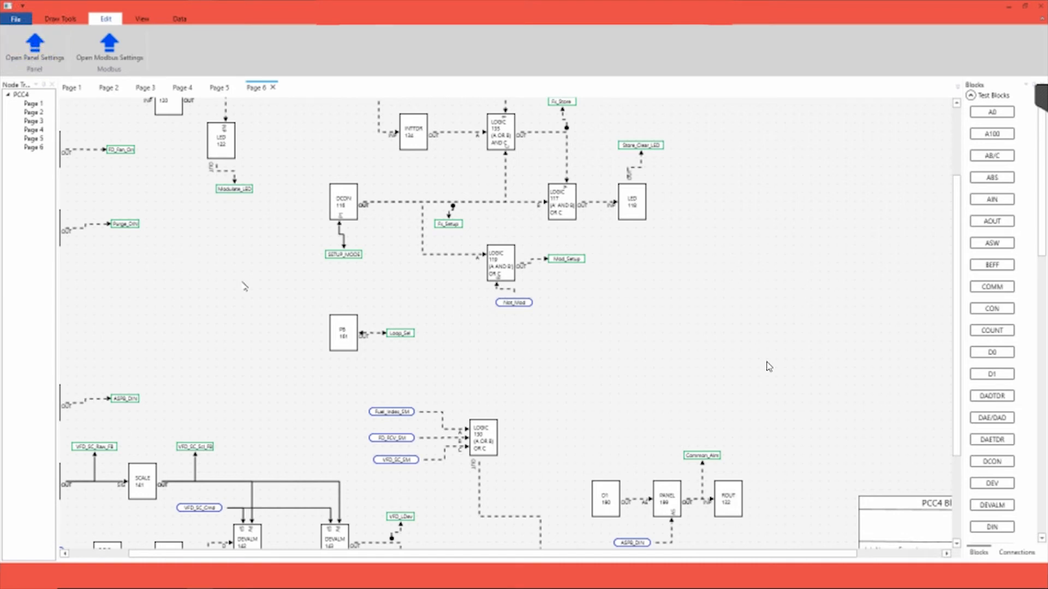
{"action": "left_click", "coordinate": [670, 513]}
{"action": "scroll", "coordinate": [670, 513], "scroll_direction": "up", "scroll_amount": 2}
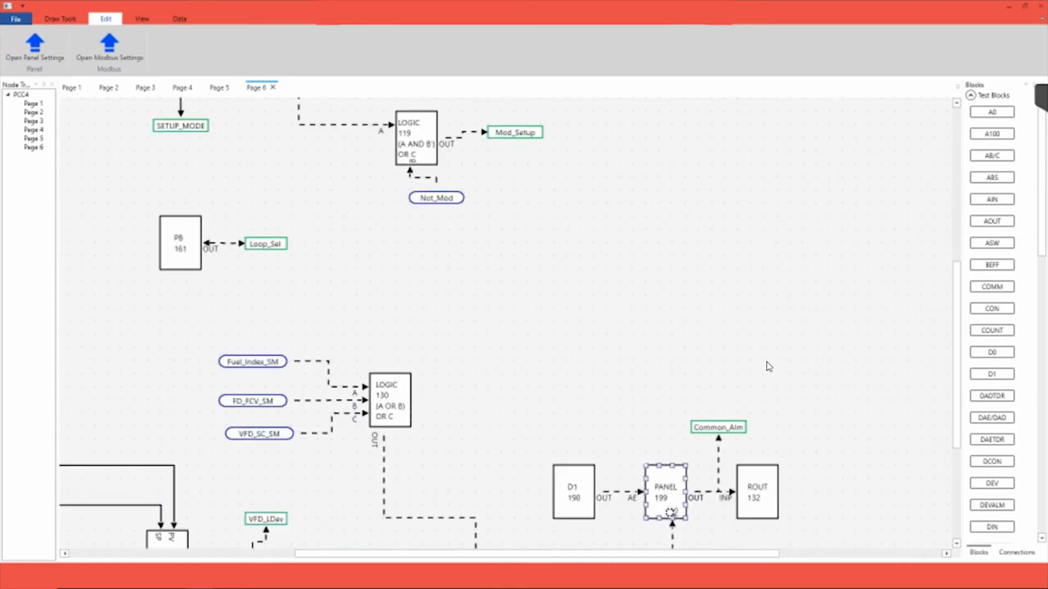
{"action": "scroll", "coordinate": [670, 513], "scroll_direction": "up", "scroll_amount": 4}
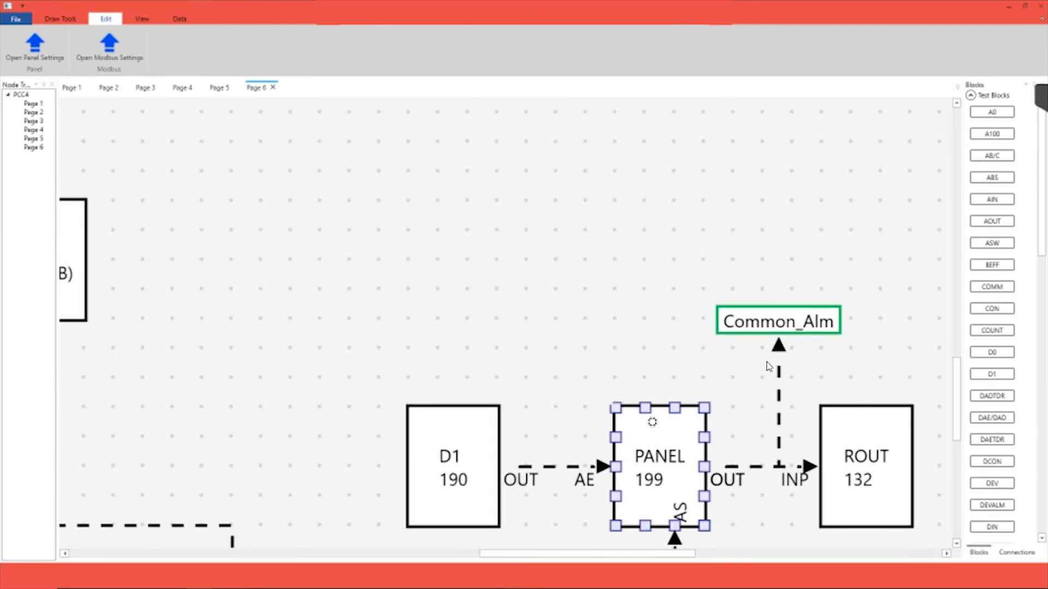
{"action": "scroll", "coordinate": [655, 478], "scroll_direction": "down", "scroll_amount": 5}
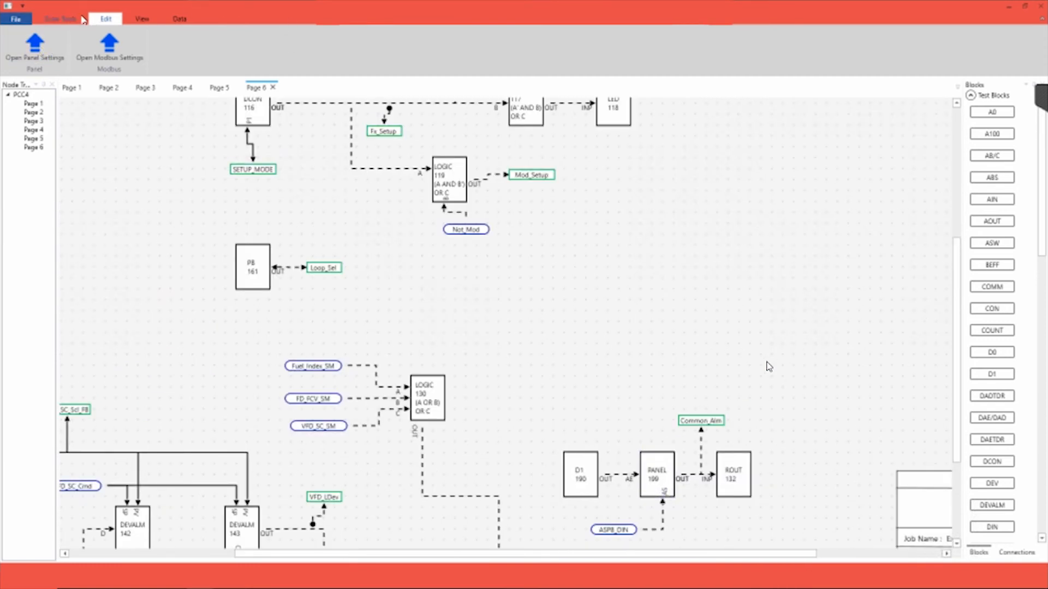
Review the alarm channels in the panel data, close it, and select the PANEL 199 block.
{"action": "left_click", "coordinate": [34, 45]}
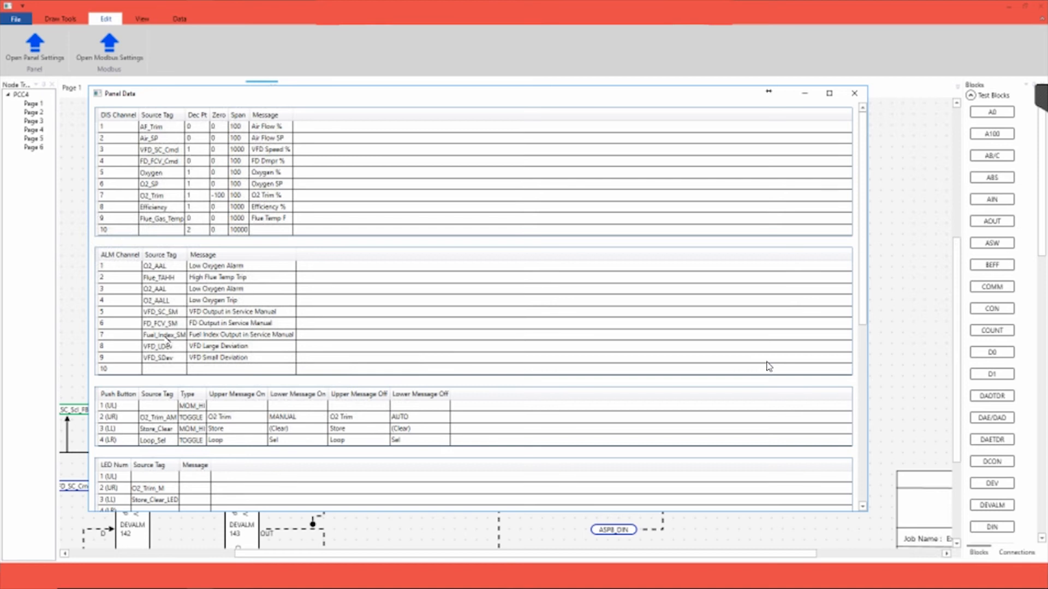
{"action": "left_click", "coordinate": [853, 93]}
{"action": "double_click", "coordinate": [664, 478]}
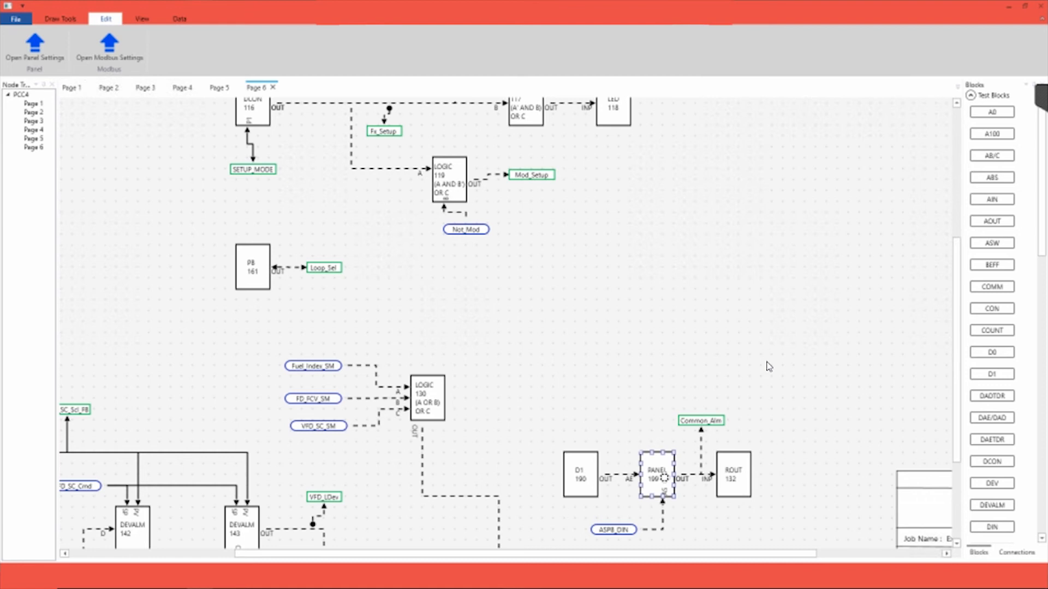